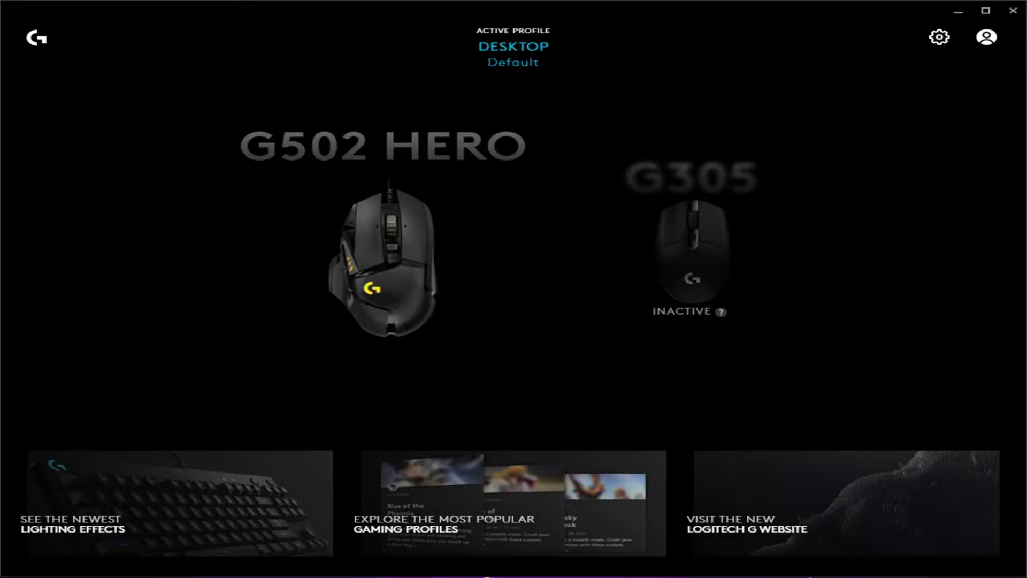
Open the G502 HERO and switch it to the GENSHIN IMPACT profile.
click(413, 265)
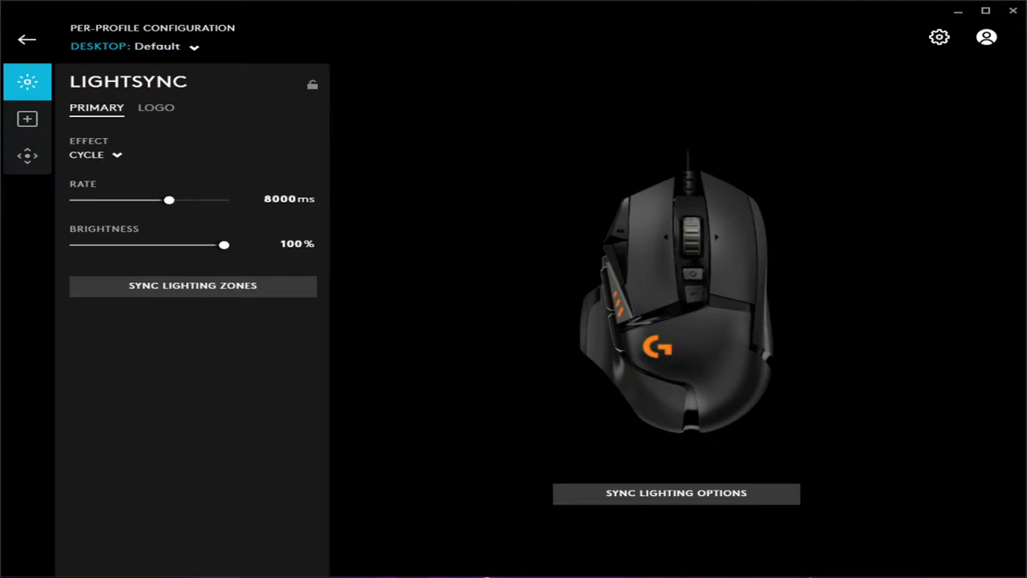
click(194, 46)
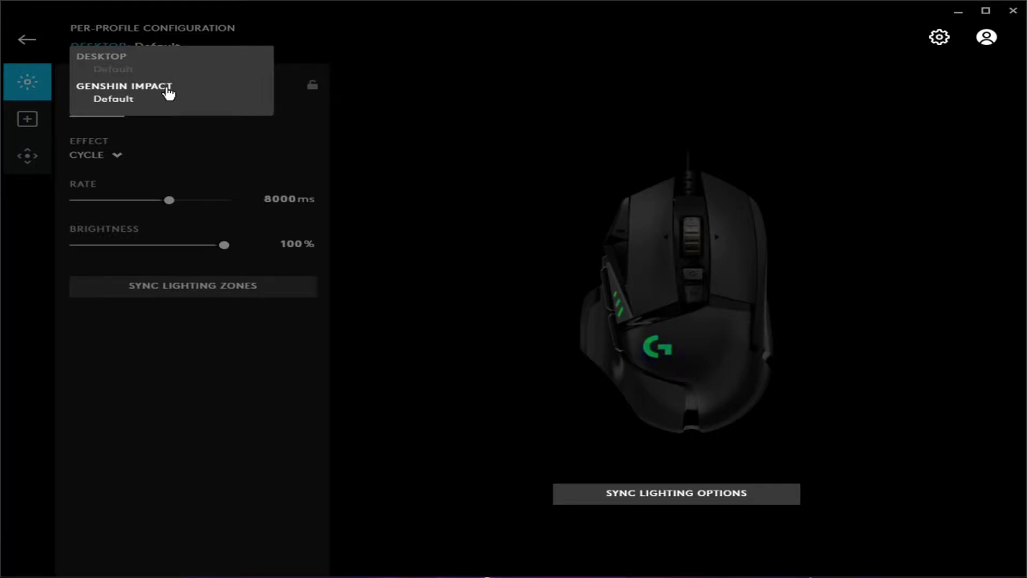
click(169, 94)
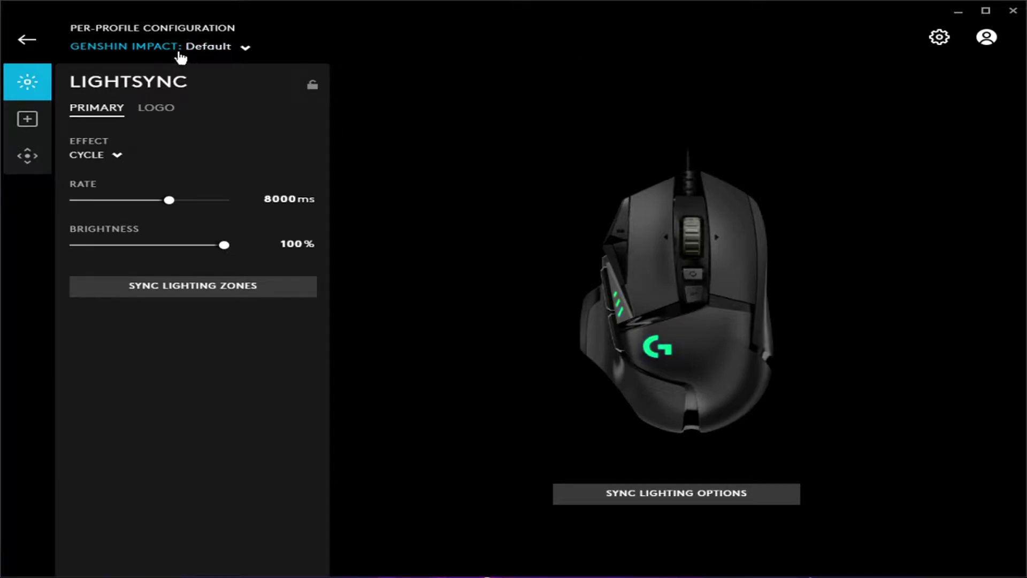
From the G502's assignments Macros list, start creating the 'Hu taos Charge attack' macro.
click(29, 120)
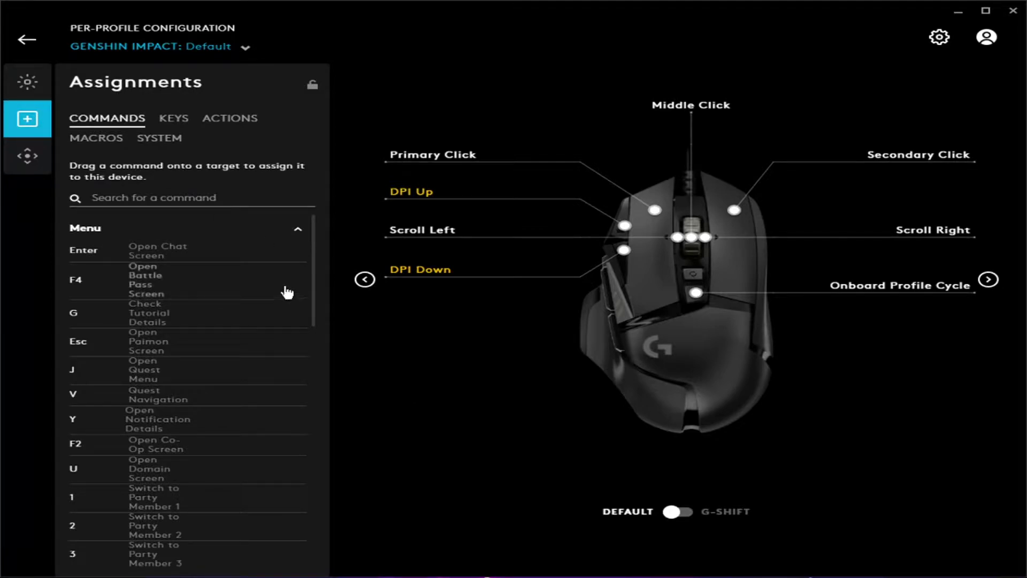
click(116, 142)
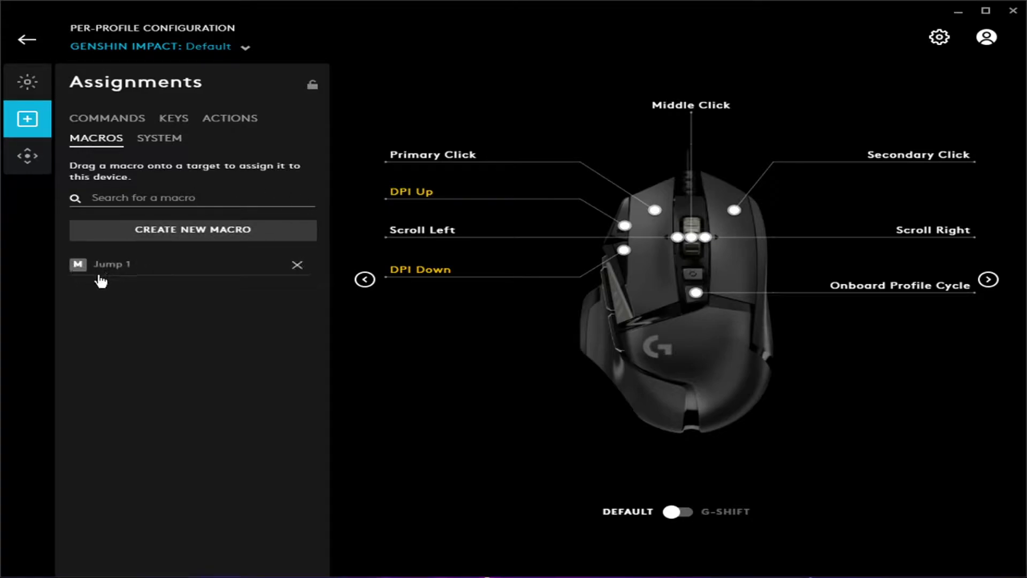
mouse_move(160, 264)
click(249, 240)
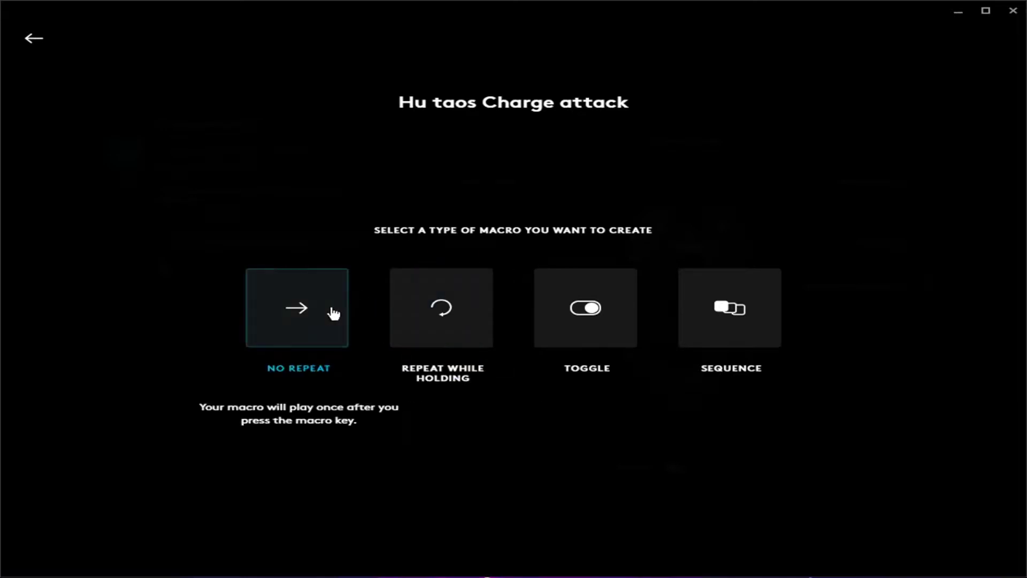
mouse_move(297, 309)
text(Hu taos Charge attack)
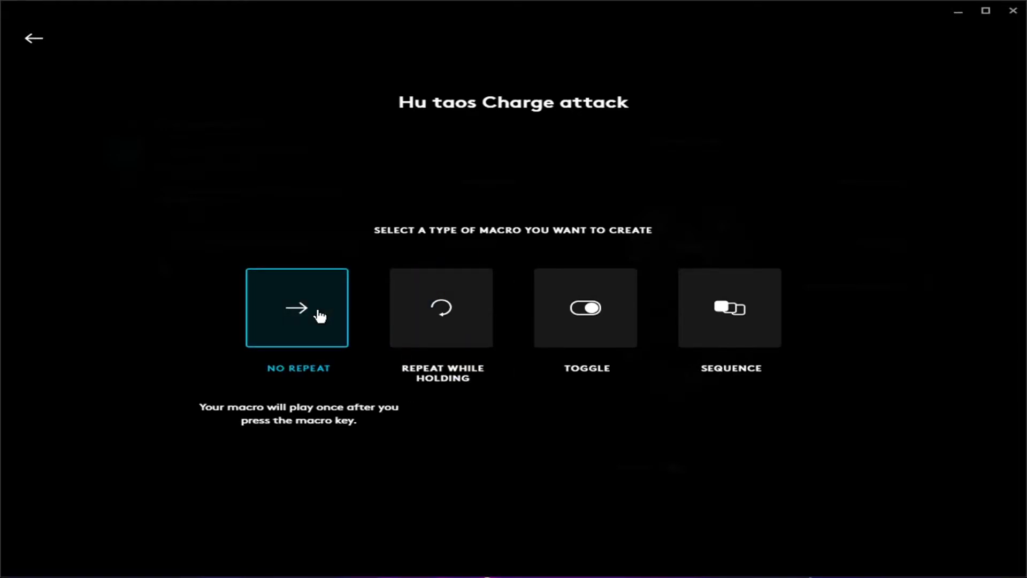
Set the macro to No Repeat and record a left click followed by Space.
click(318, 316)
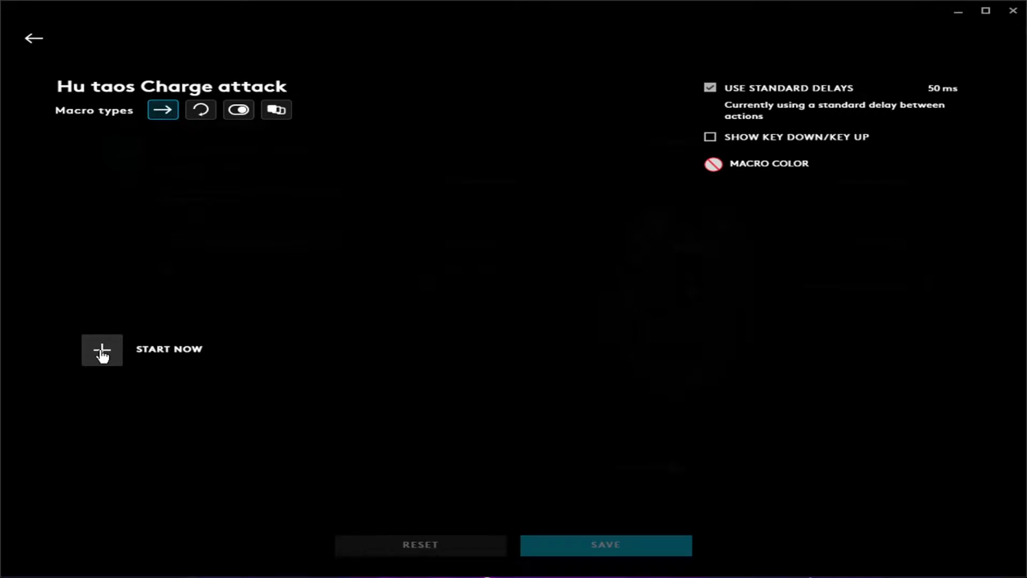
click(102, 350)
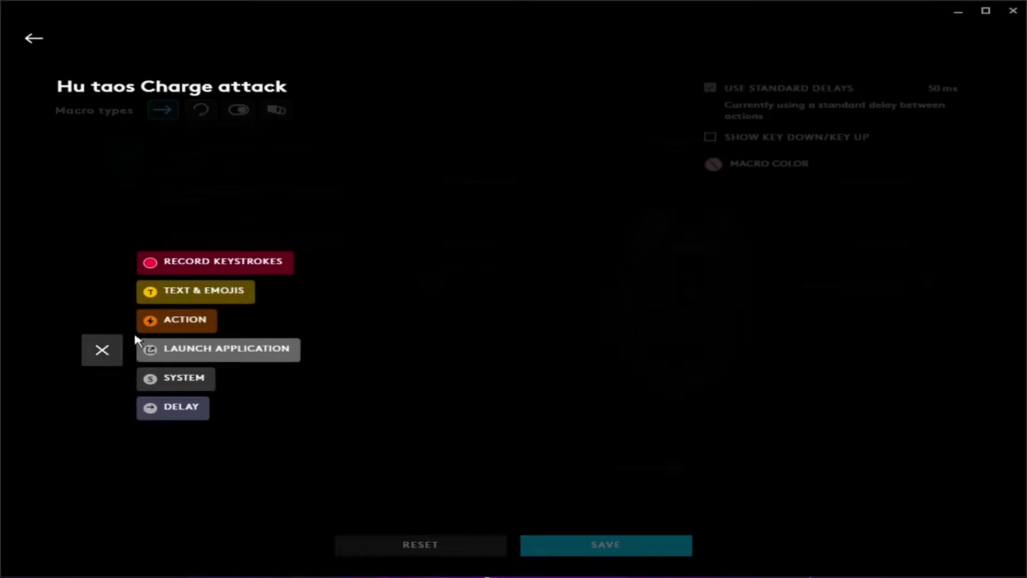
click(198, 265)
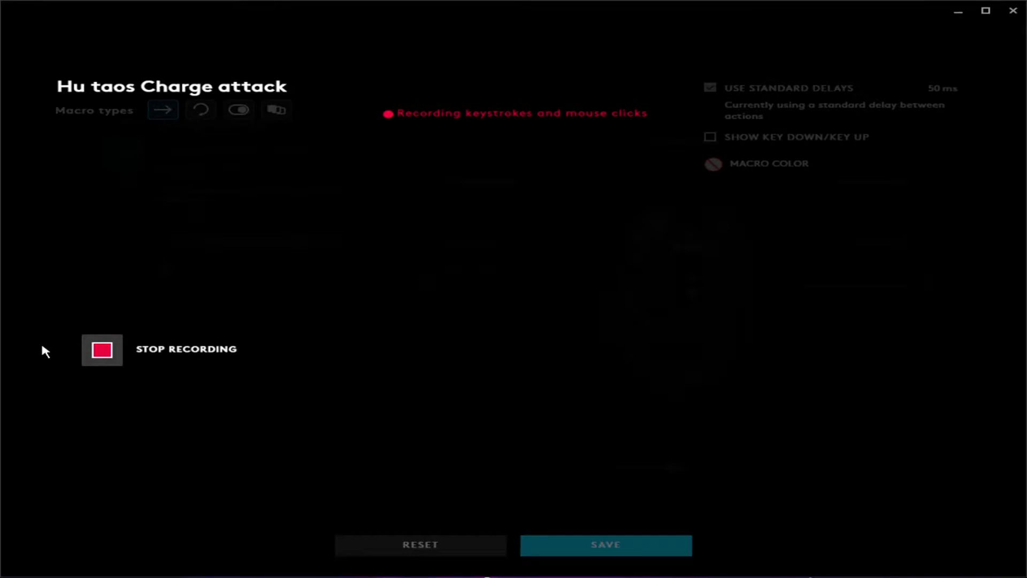
click(42, 348)
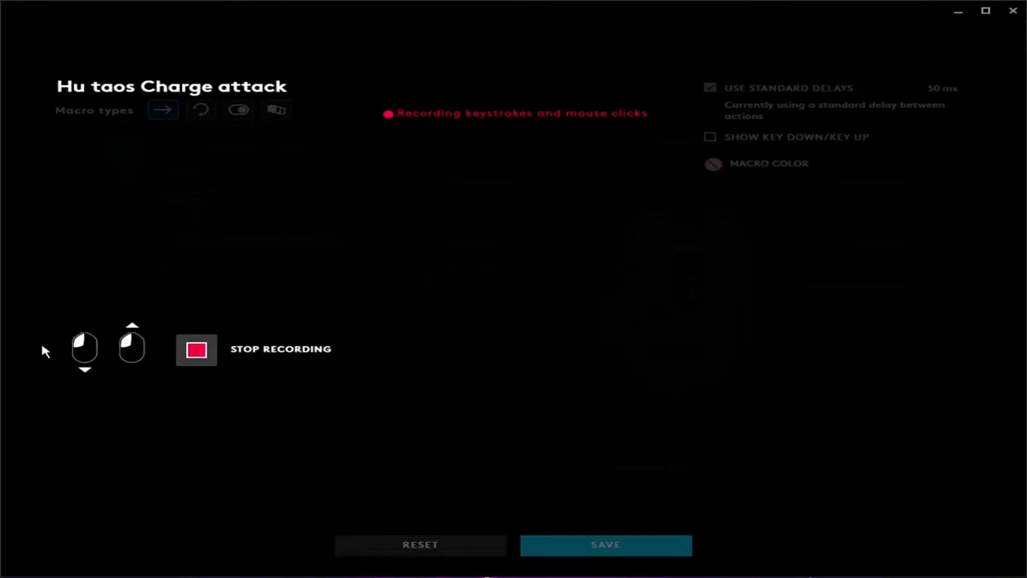
key(space)
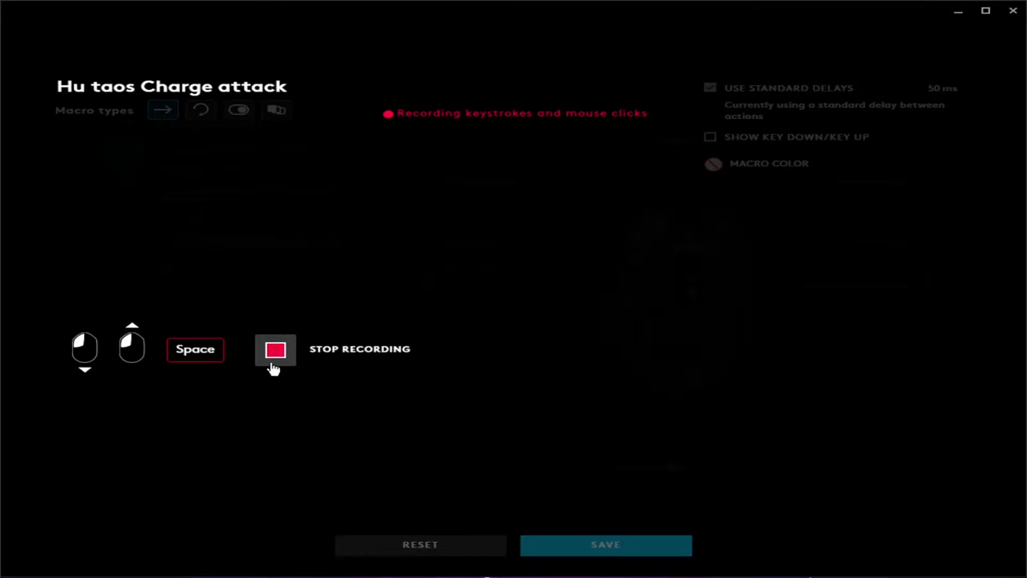
click(275, 354)
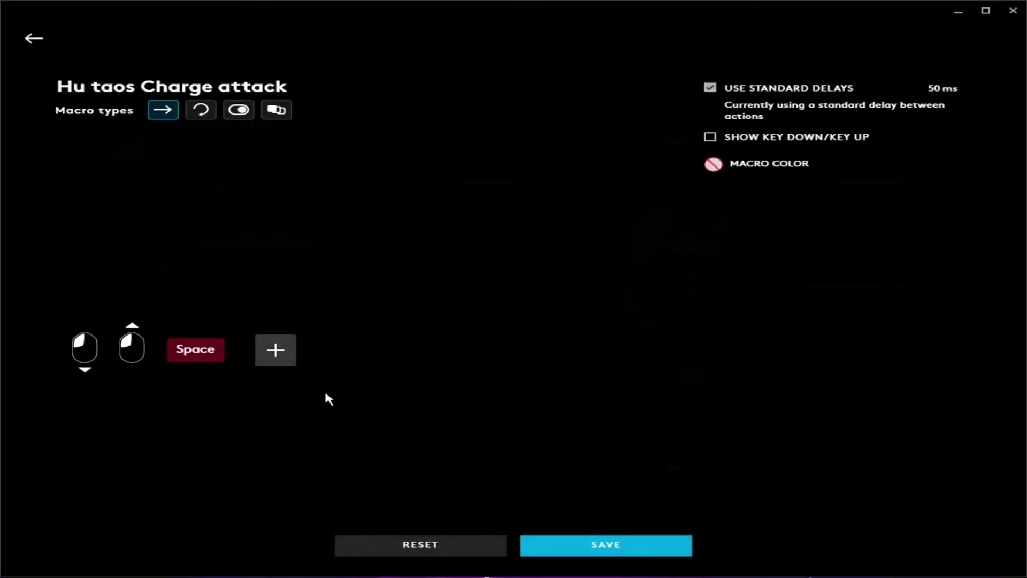
Show key-down/key-up events and delete the Space and mouse-button up events.
click(711, 138)
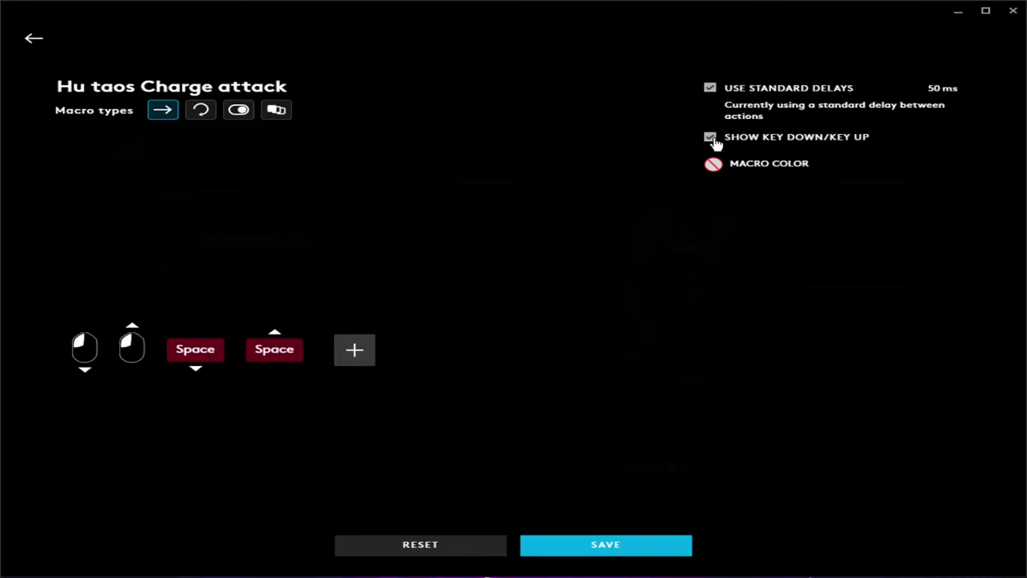
click(277, 354)
key(Delete)
click(130, 347)
key(Delete)
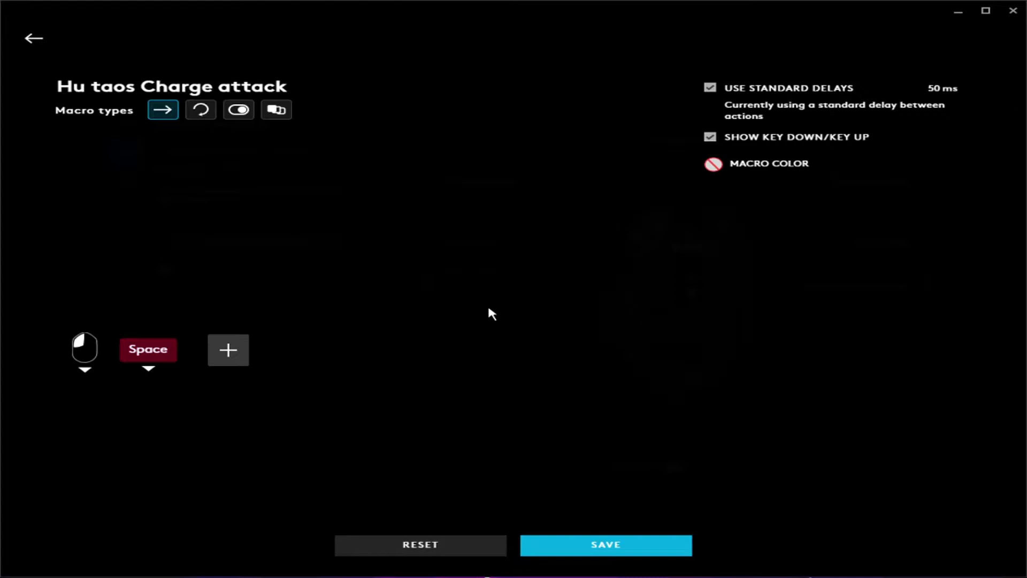
Insert a 600 ms delay after the mouse press and save, accepting the key-up warning.
click(228, 351)
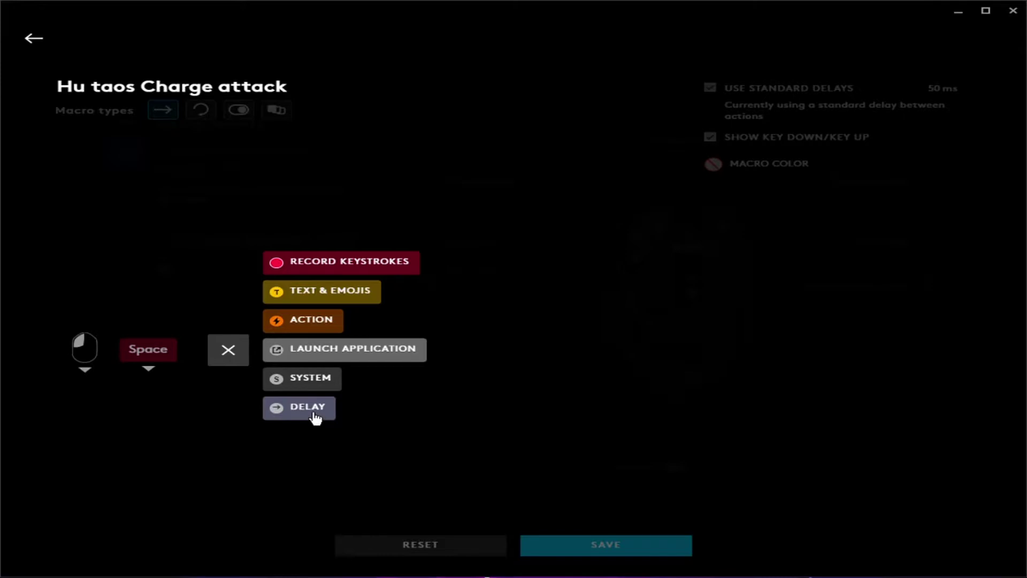
click(313, 410)
text(101)
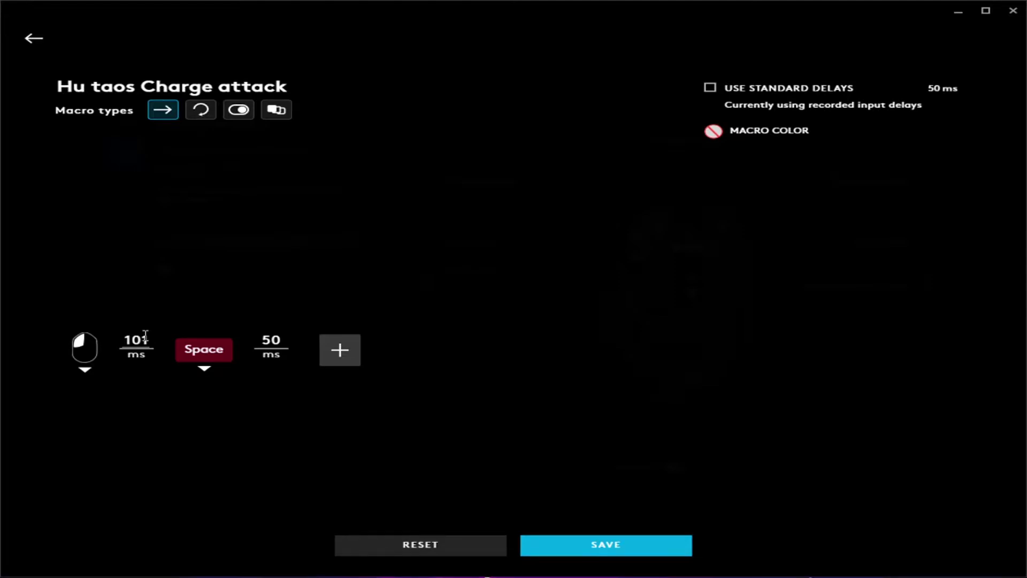
click(137, 341)
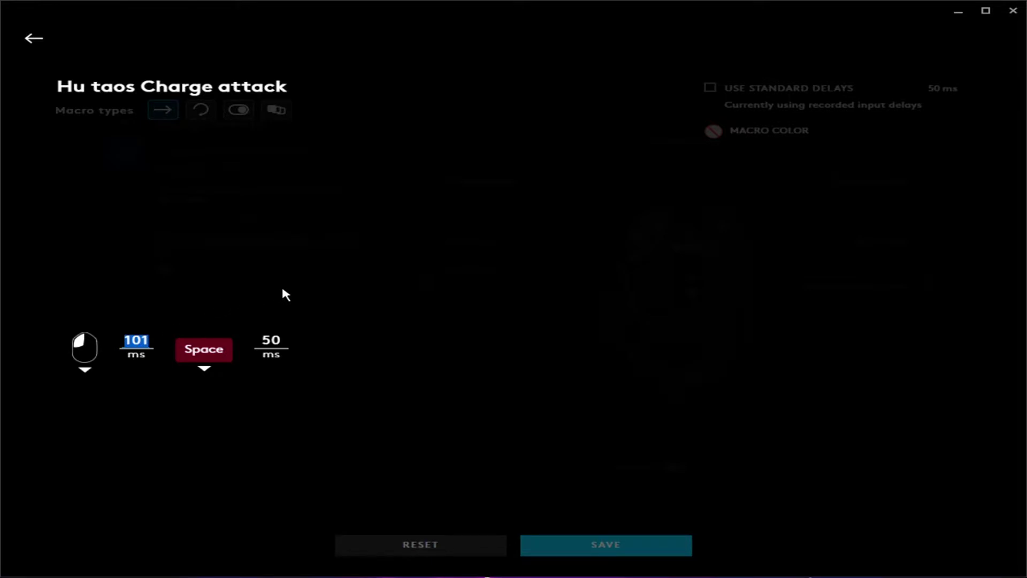
text(600)
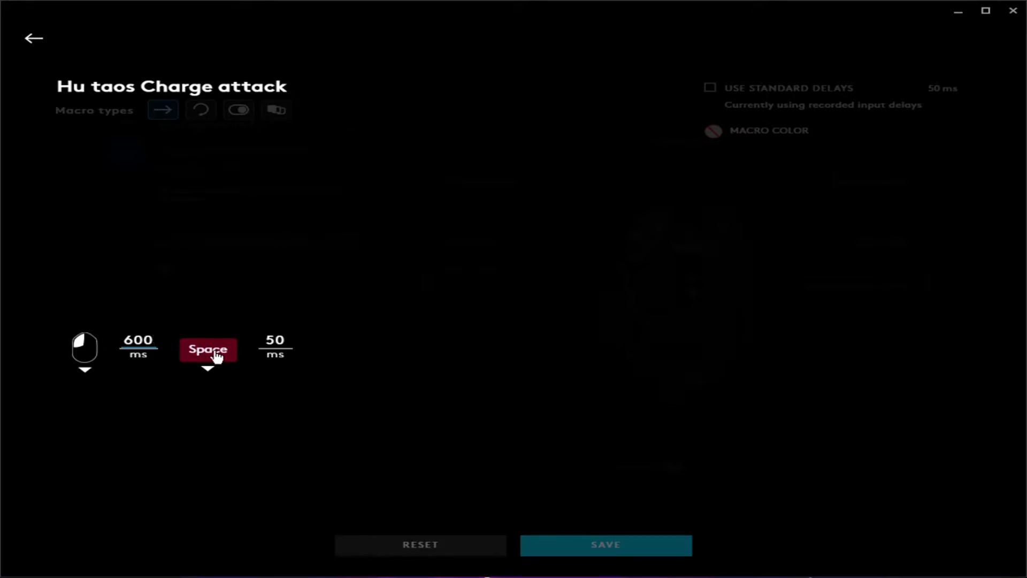
click(421, 357)
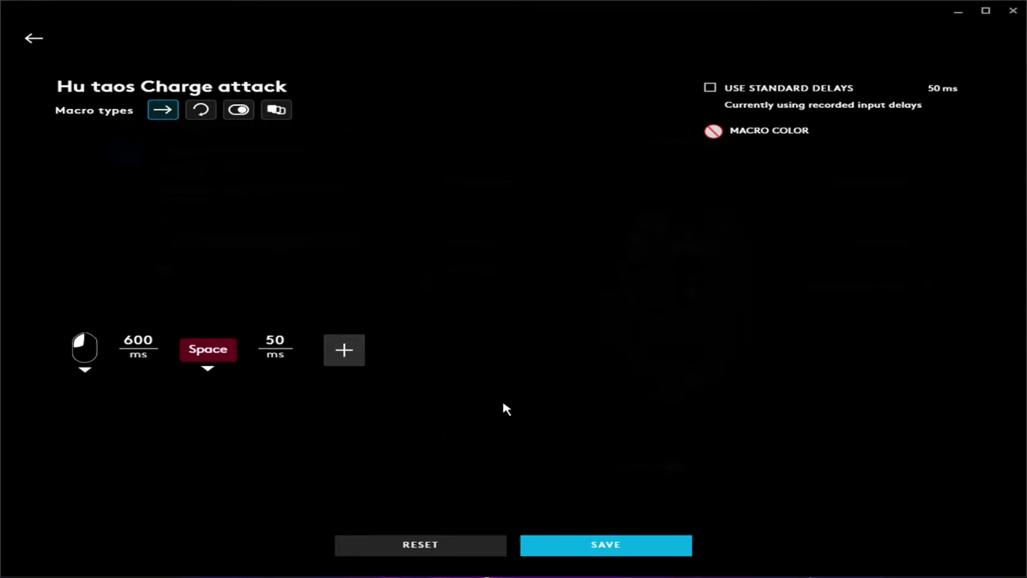
click(604, 547)
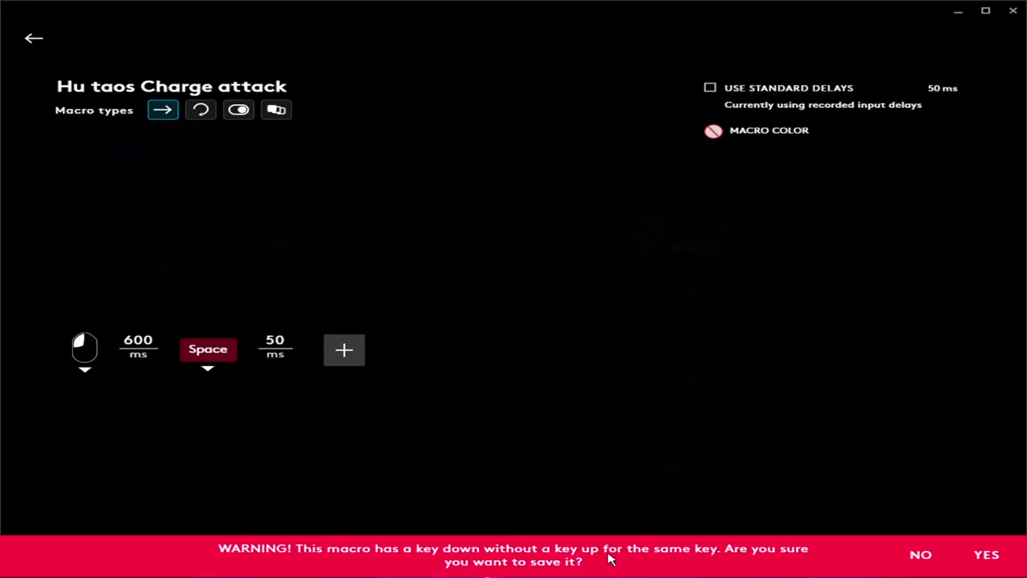
click(985, 557)
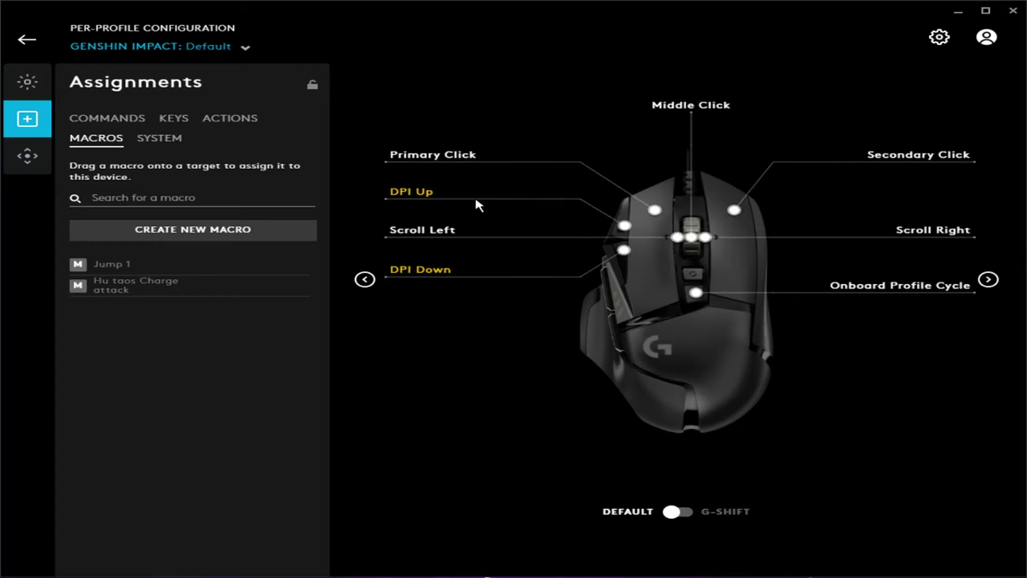
Drag Hu taos Charge attack onto the G502's Jump 1 side button.
click(364, 280)
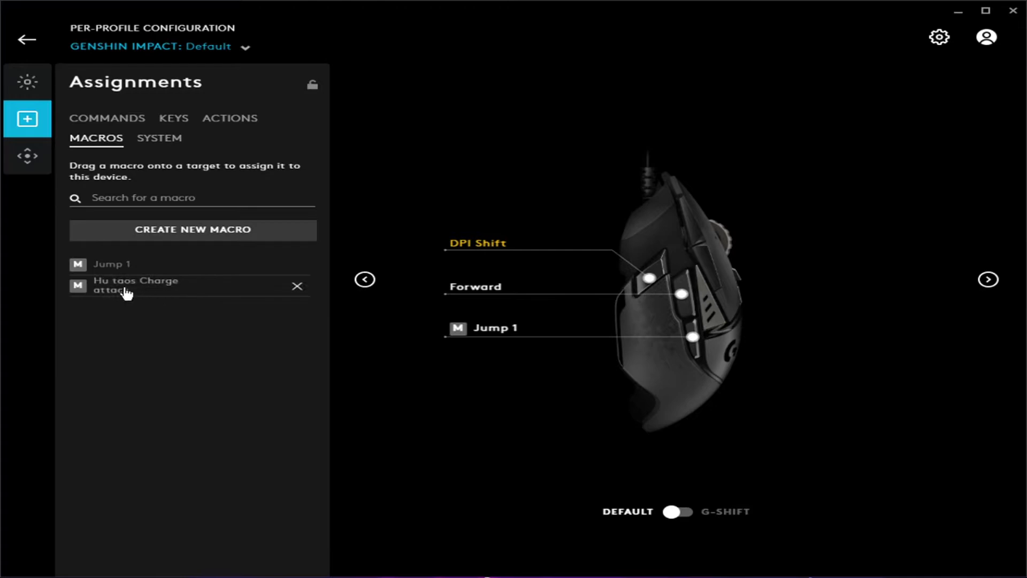
mouse_move(136, 284)
mouse_move(81, 292)
mouse_down()
mouse_move(195, 325)
mouse_move(412, 344)
mouse_move(525, 332)
mouse_up()
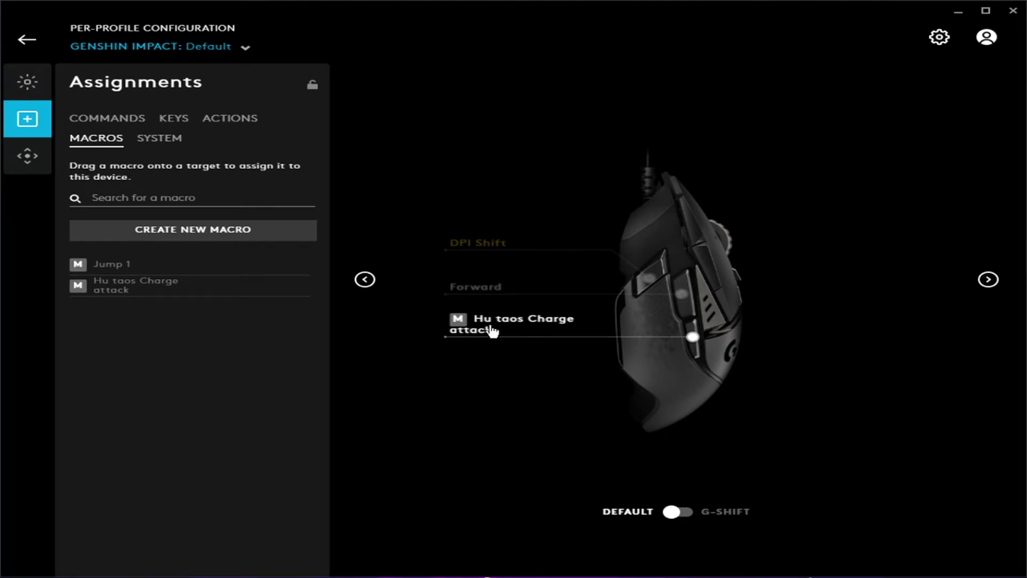
click(370, 281)
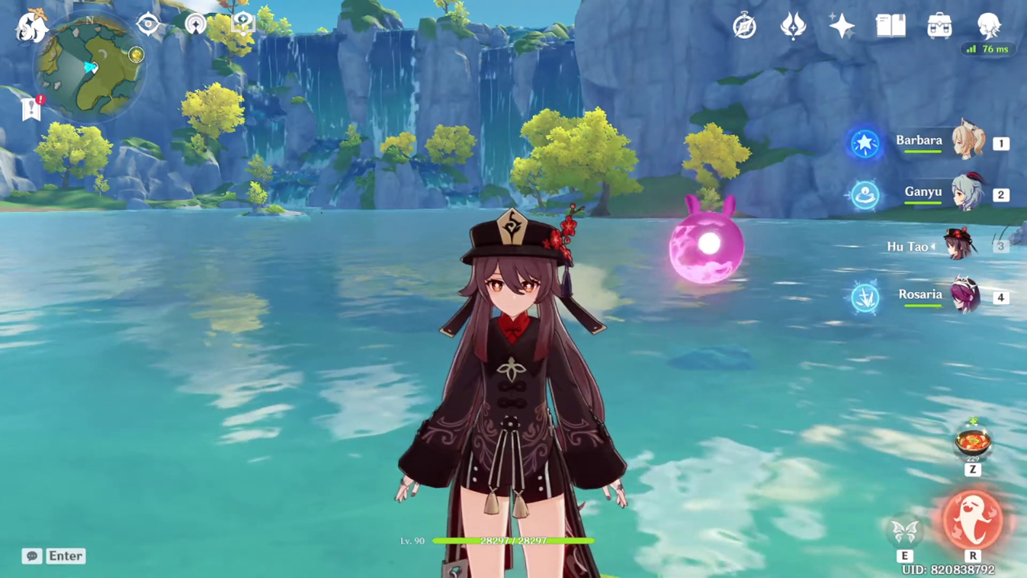
Run Hu Tao from the water across the grass toward the Teleport Waypoint.
key(w)
key(w)
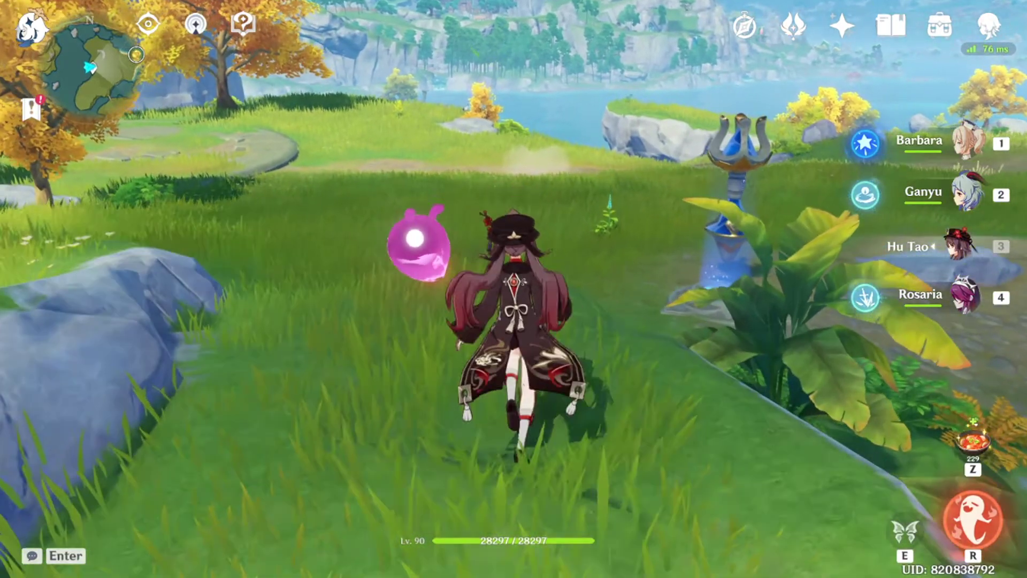
key(w)
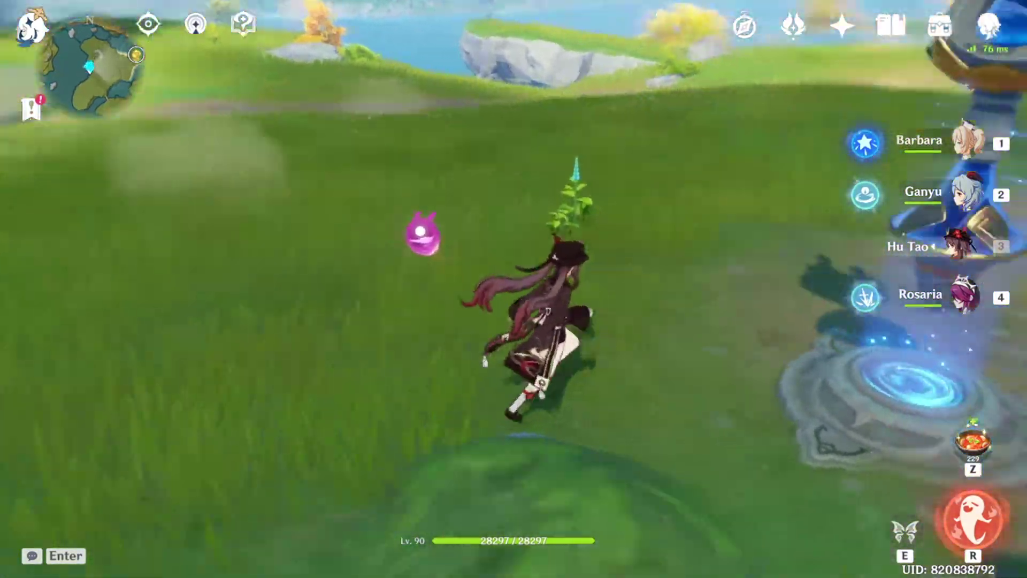
key(w)
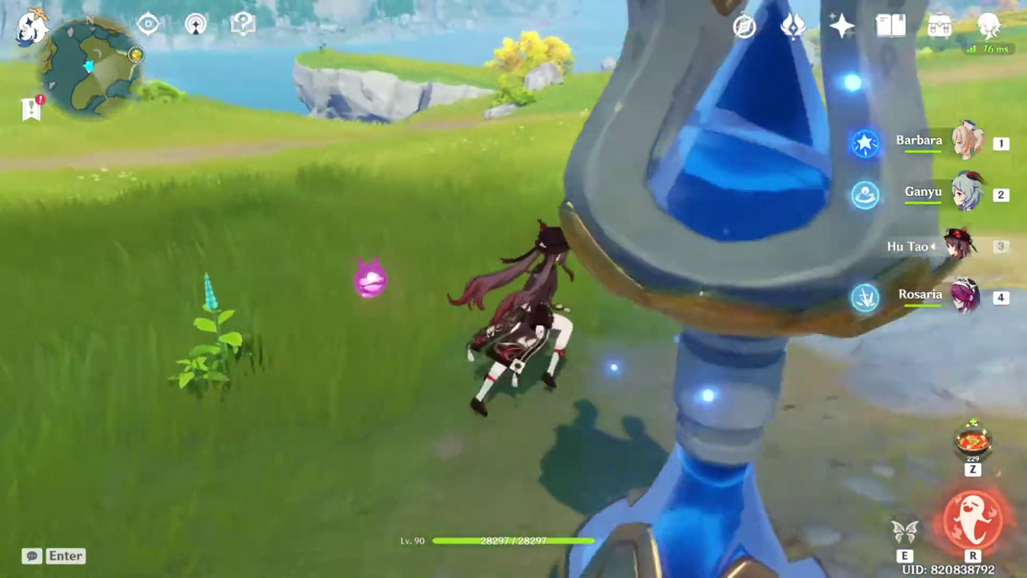
key(w)
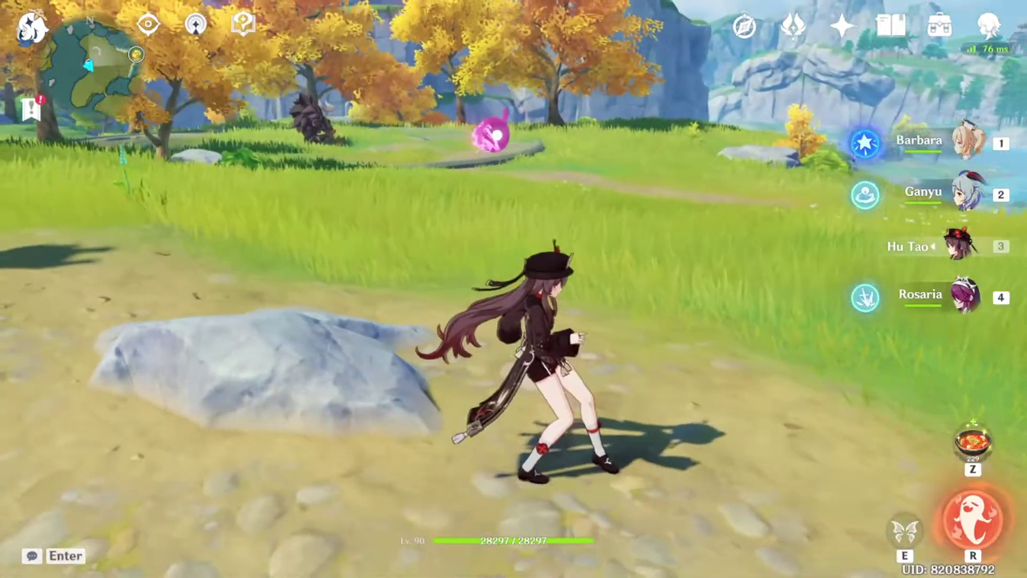
key(w)
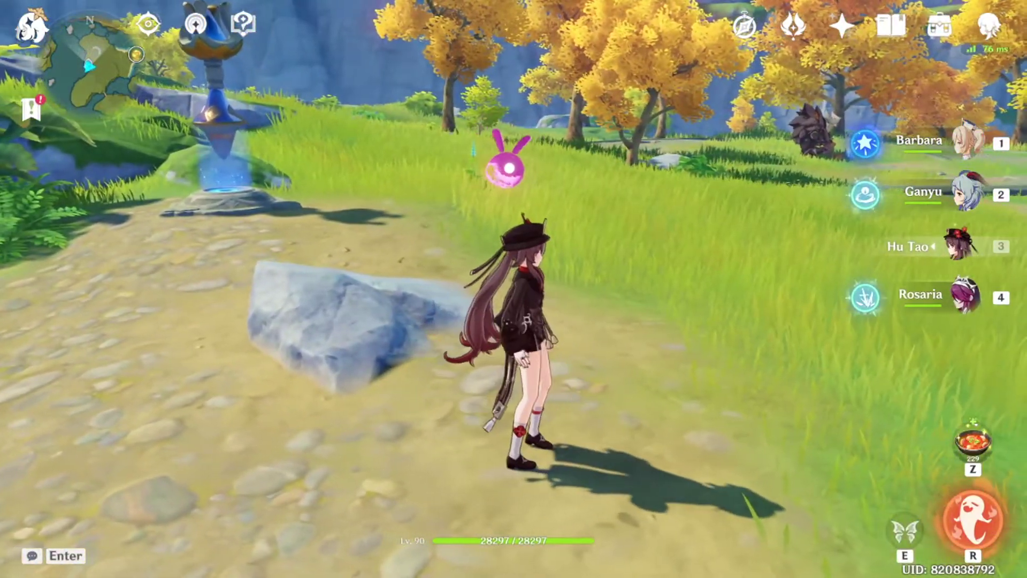
key(w)
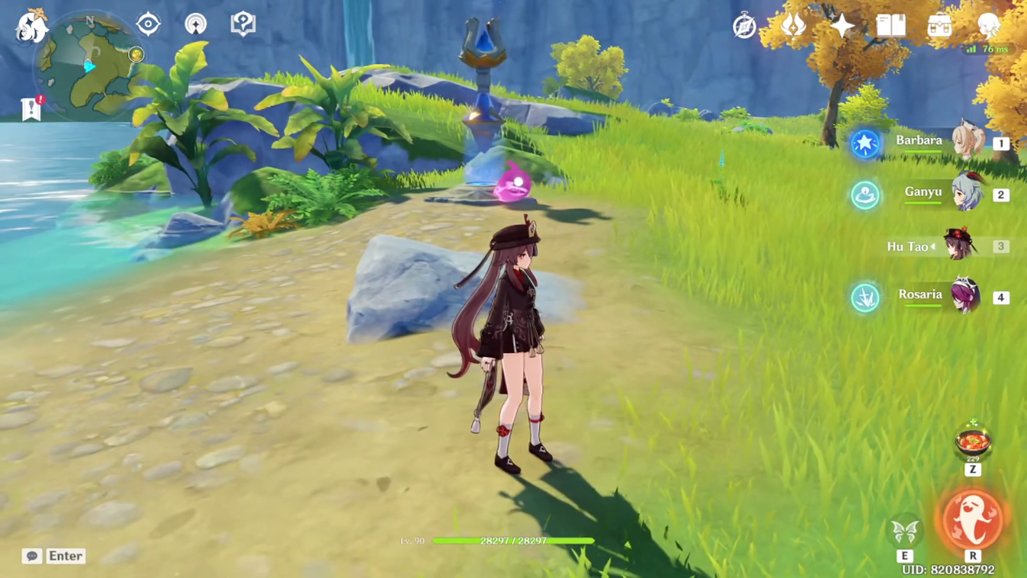
key(w)
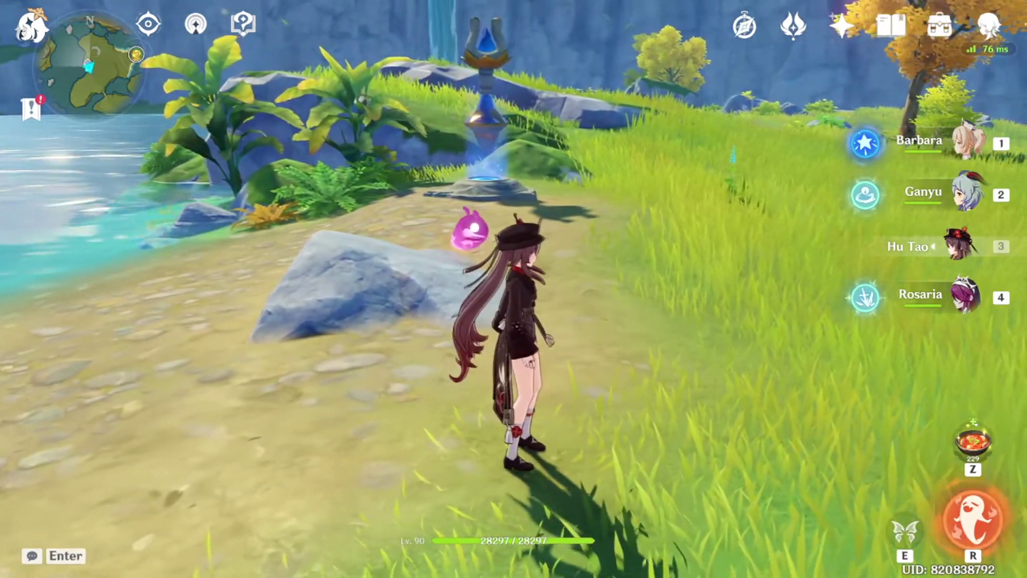
Fire Hu Tao's charged-attack macro repeatedly, jump-cancelling between attacks.
click(513, 289)
click(513, 289)
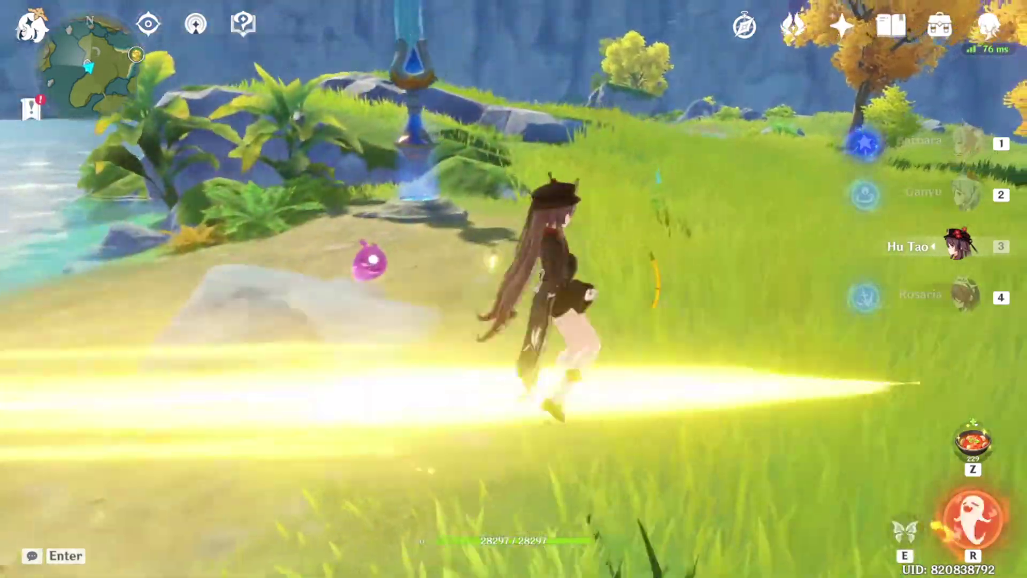
click(514, 289)
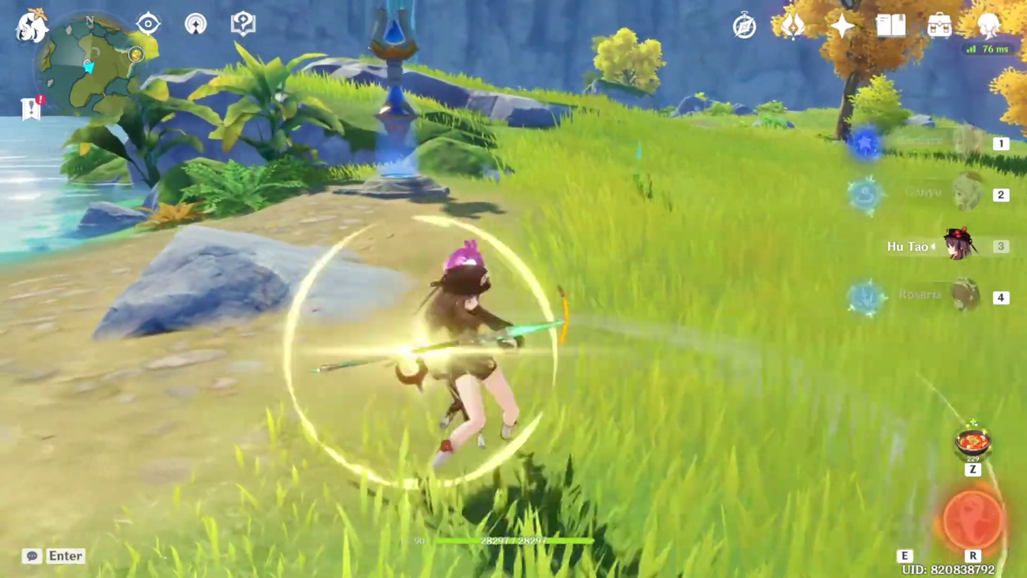
click(514, 289)
key(w)
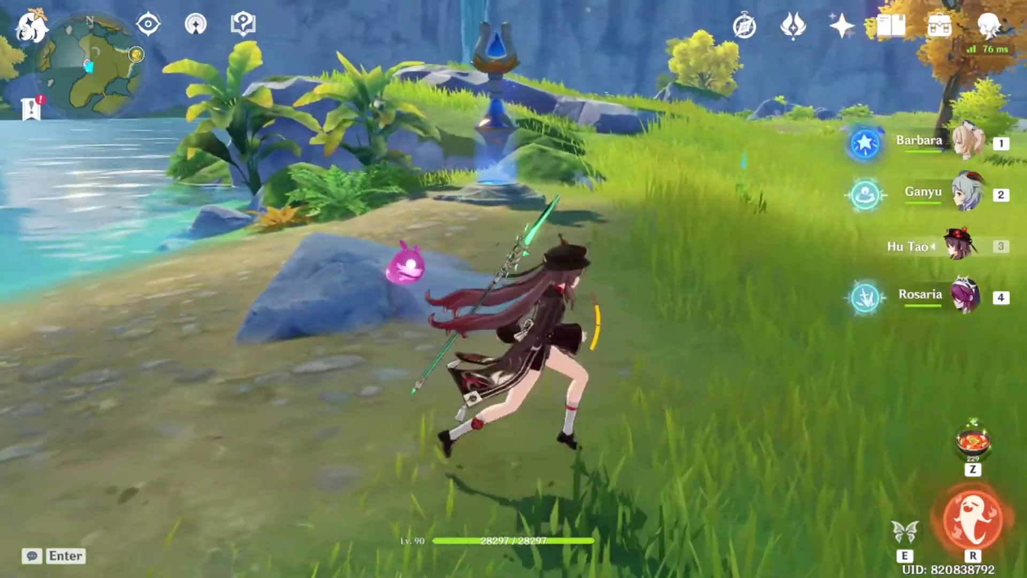
click(514, 289)
key(space)
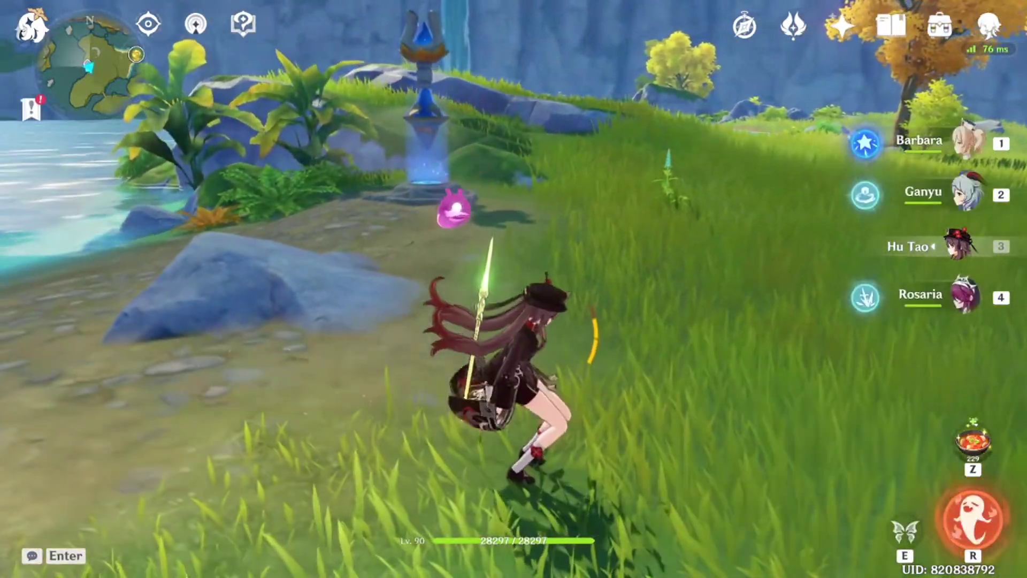
key(w)
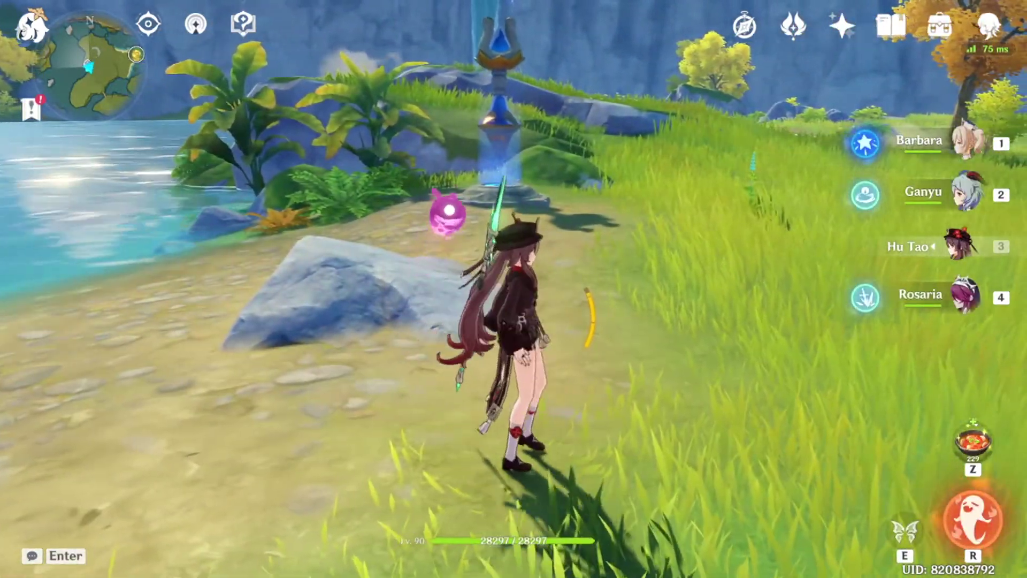
click(514, 289)
key(space)
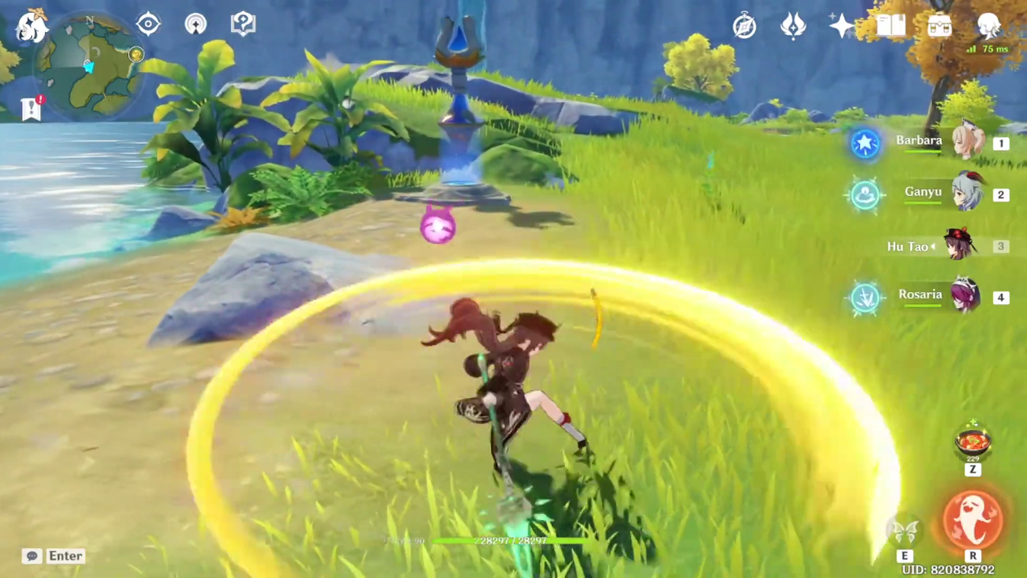
click(513, 289)
click(514, 289)
key(space)
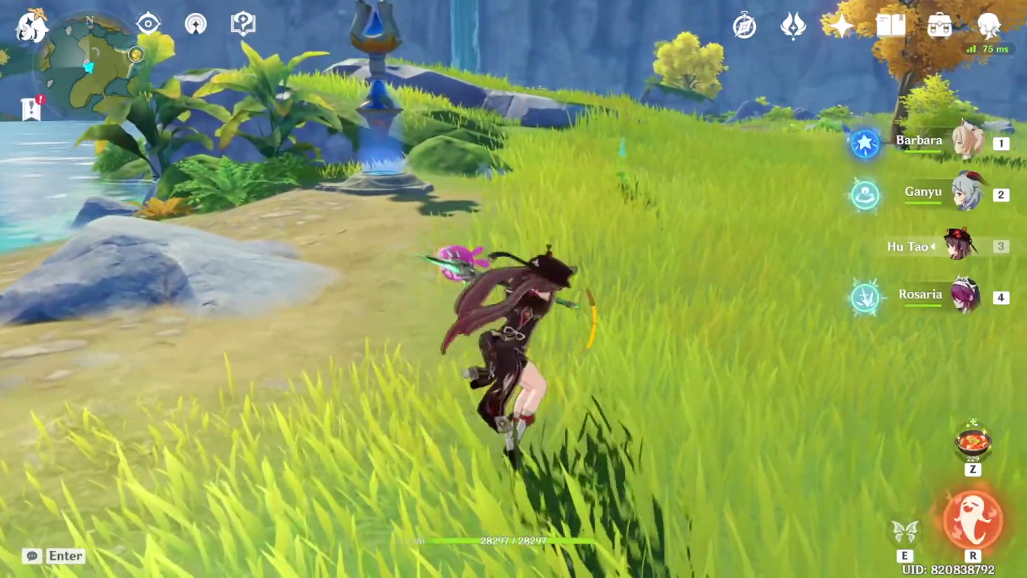
click(513, 289)
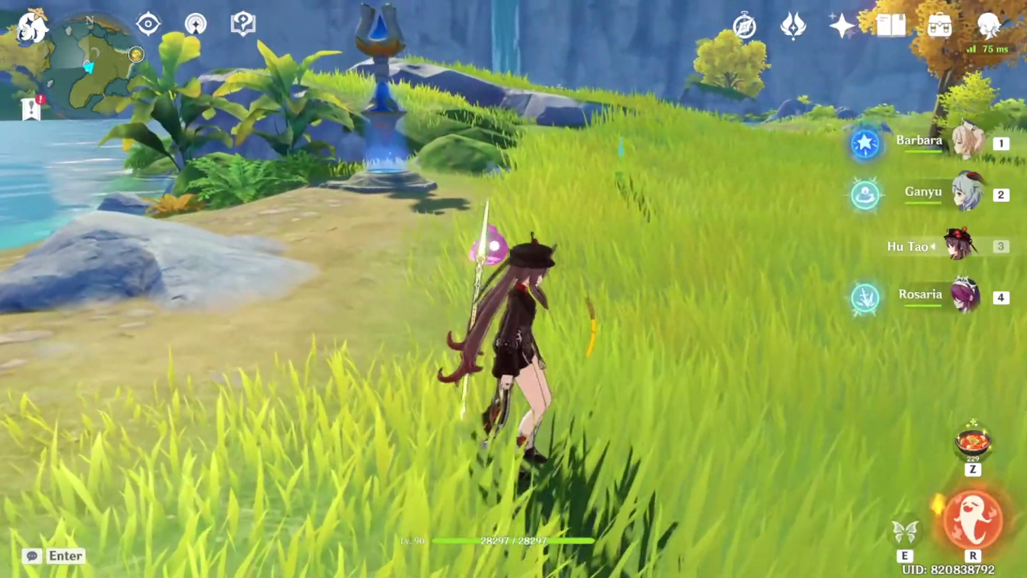
click(513, 289)
key(space)
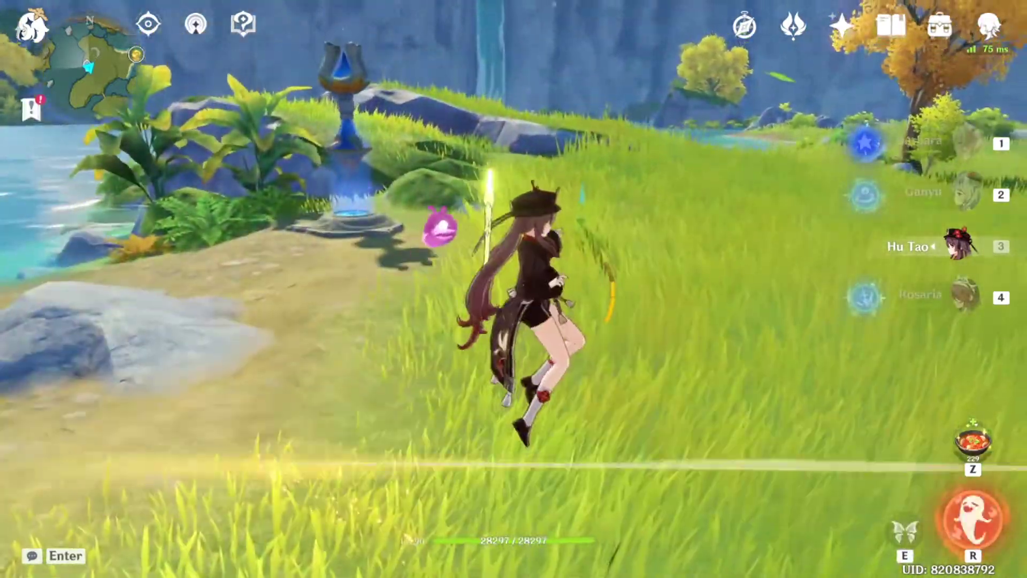
click(514, 289)
key(space)
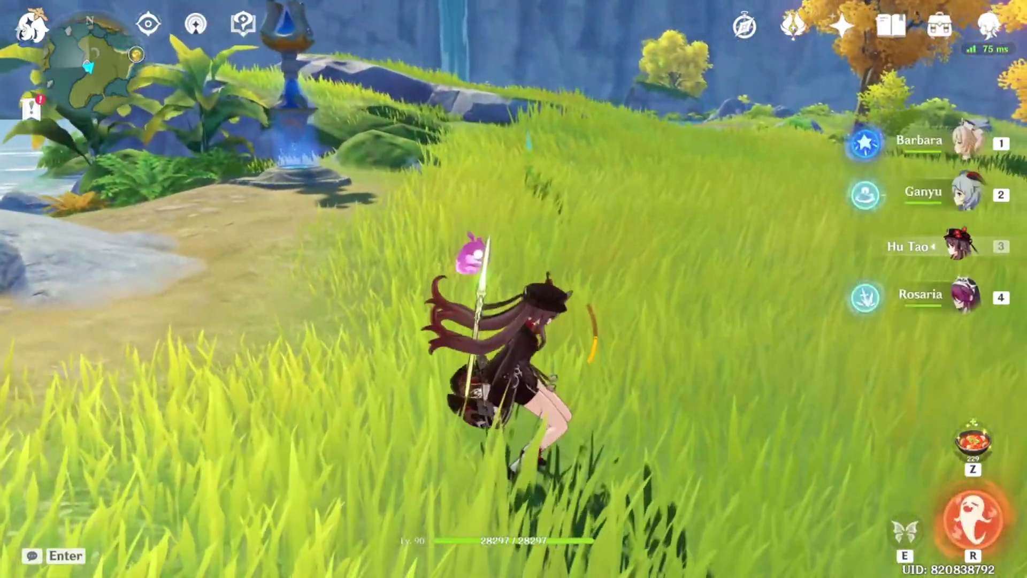
click(514, 289)
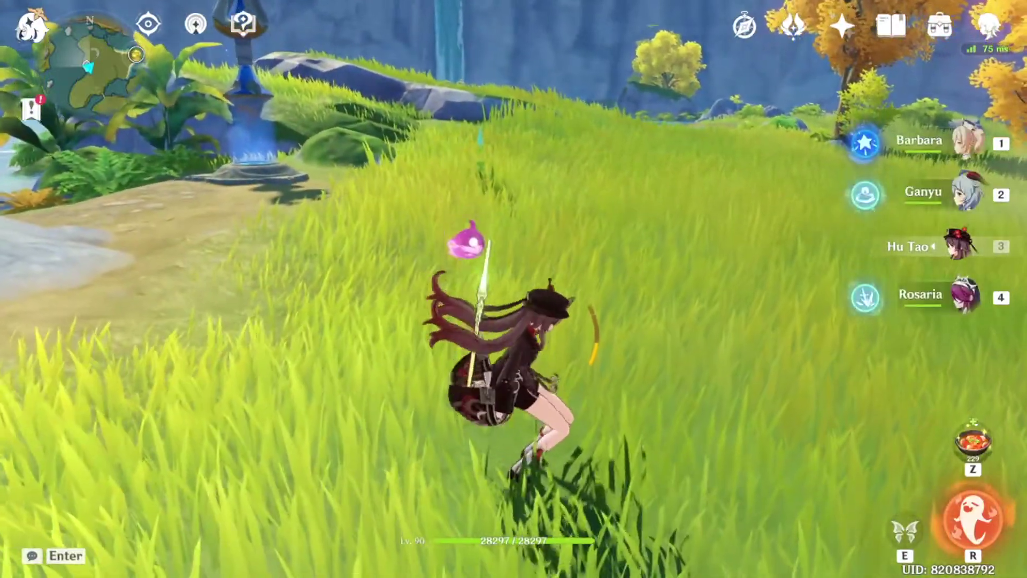
click(513, 289)
click(514, 289)
key(space)
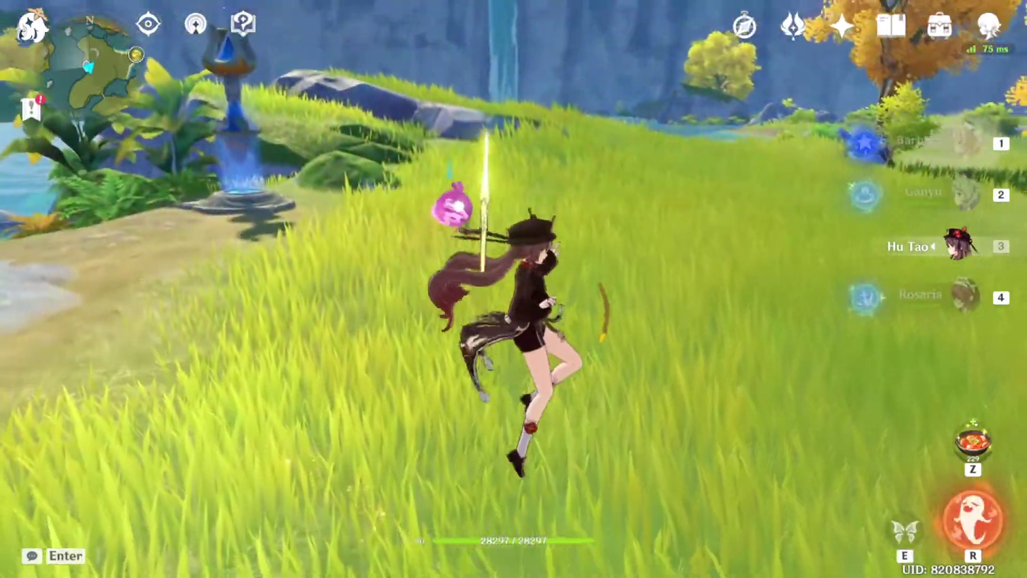
click(513, 290)
click(514, 290)
key(space)
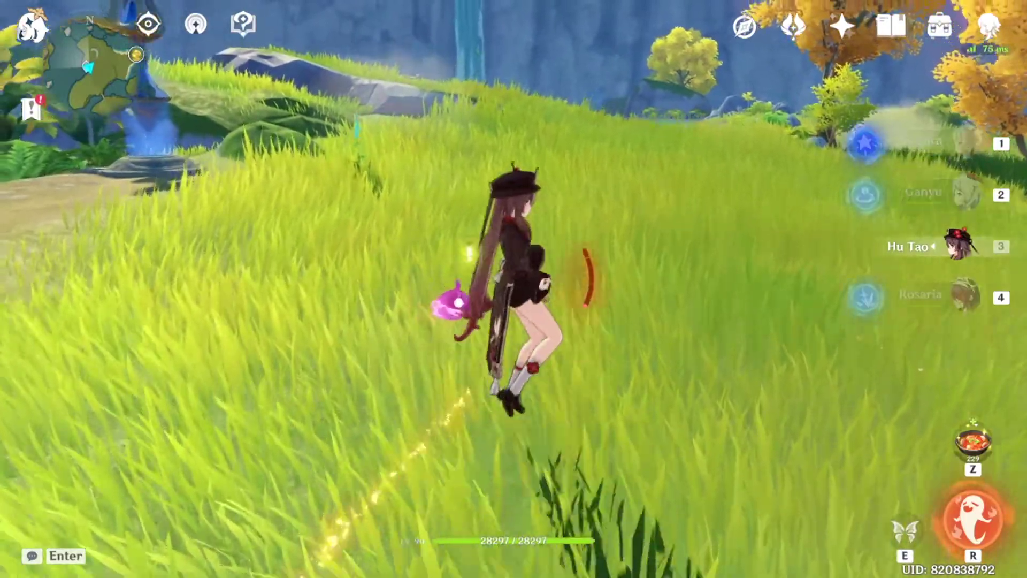
click(514, 289)
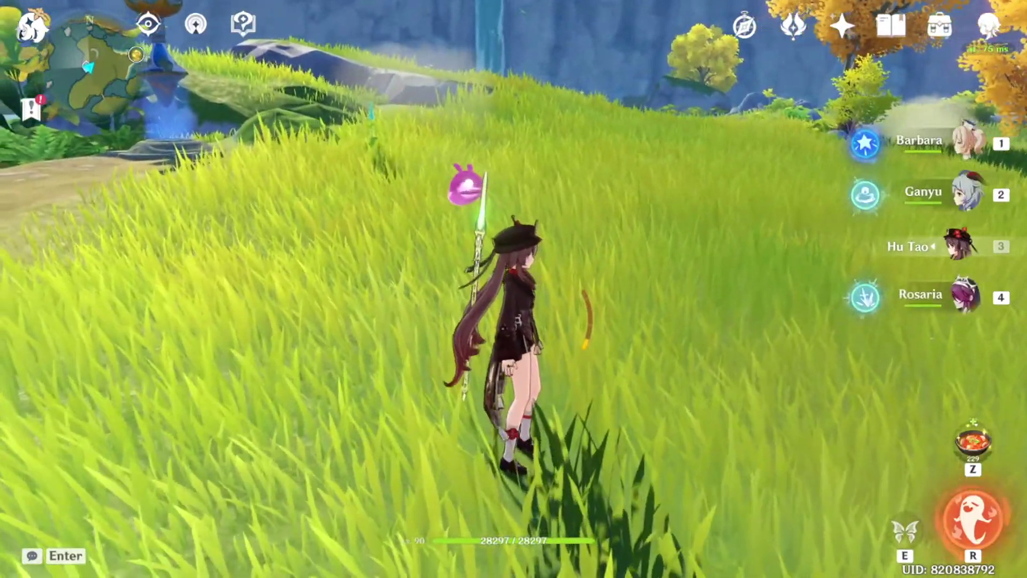
Run and dash across the field toward the distant enemy.
key(w)
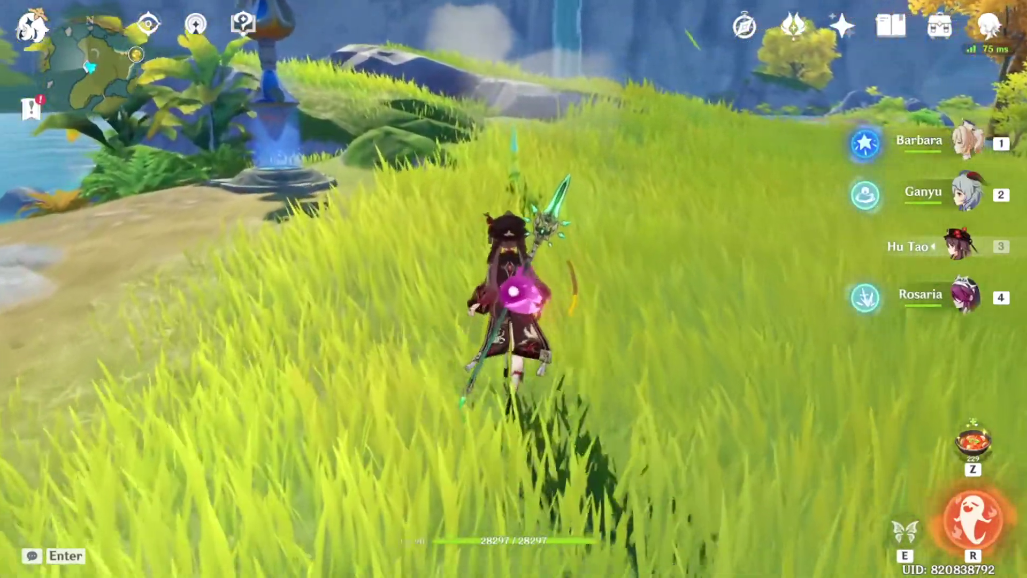
key(d)
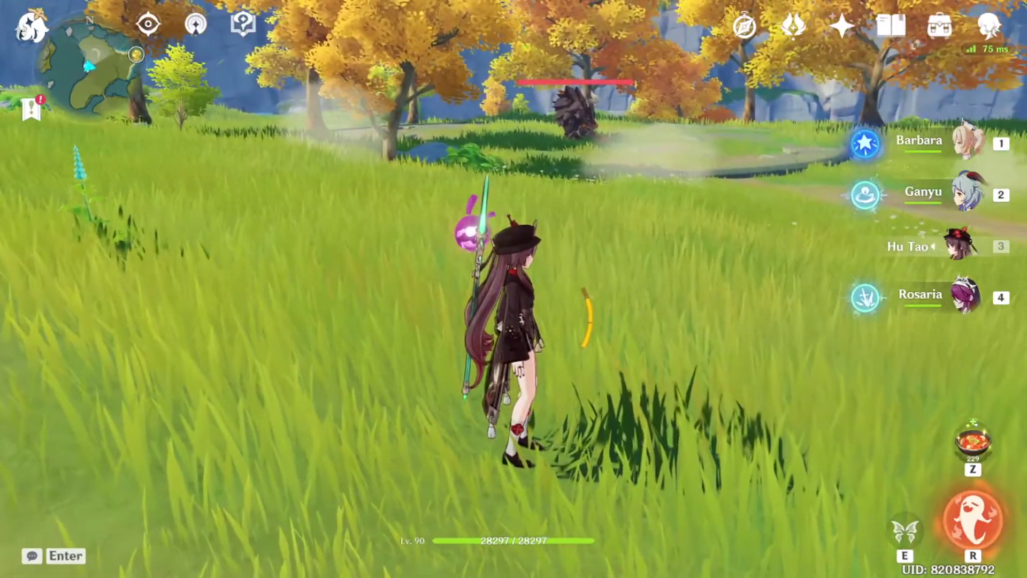
key(shift)
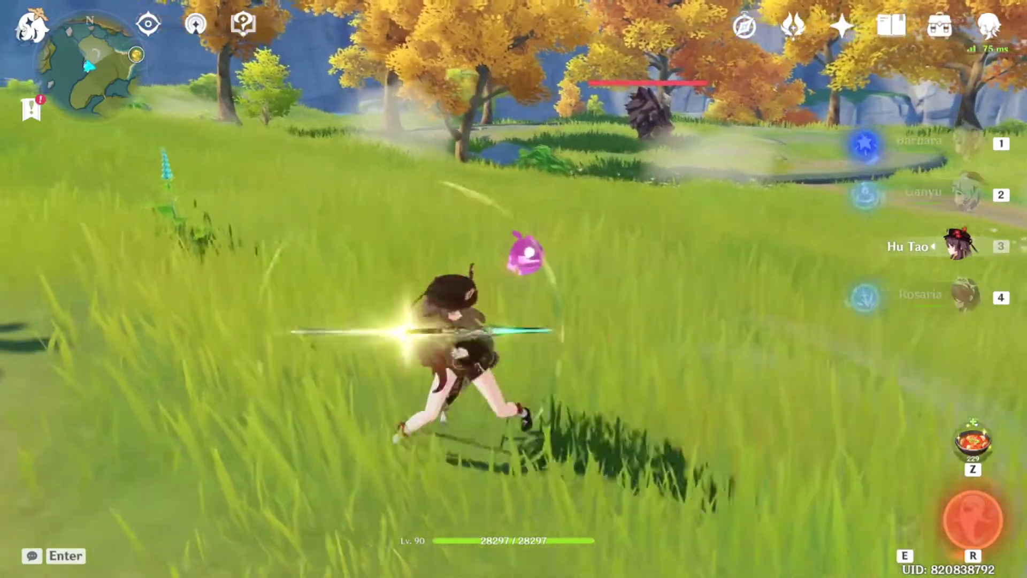
key(space)
key(w)
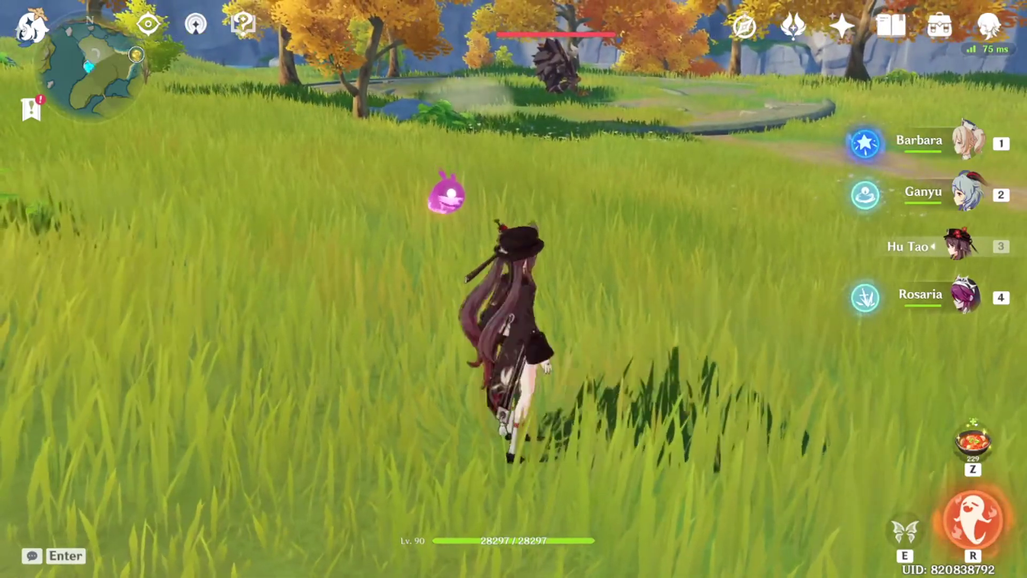
key(w)
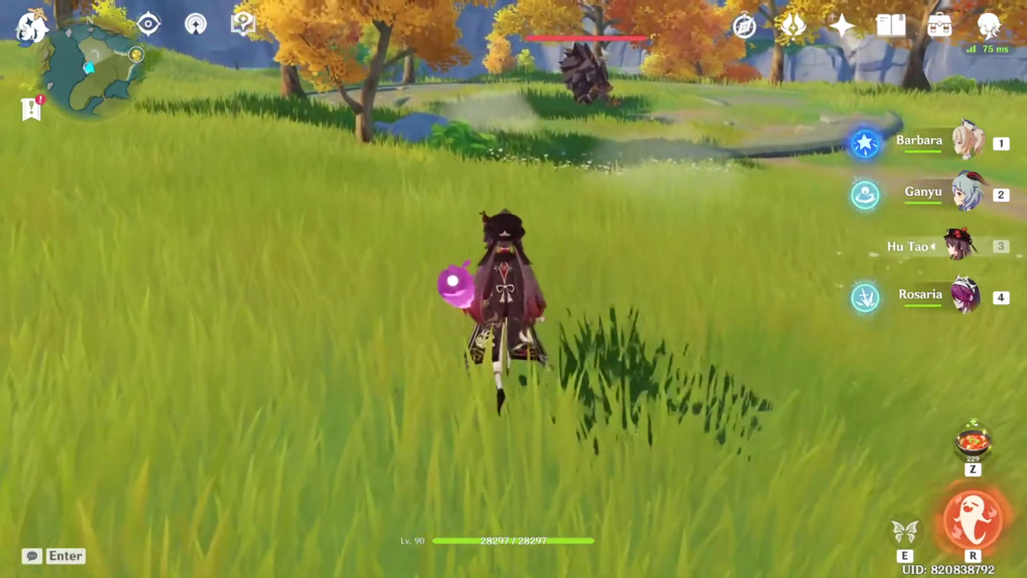
Cast Barbara's elemental skill, then cycle through Ganyu back to Hu Tao.
key(1)
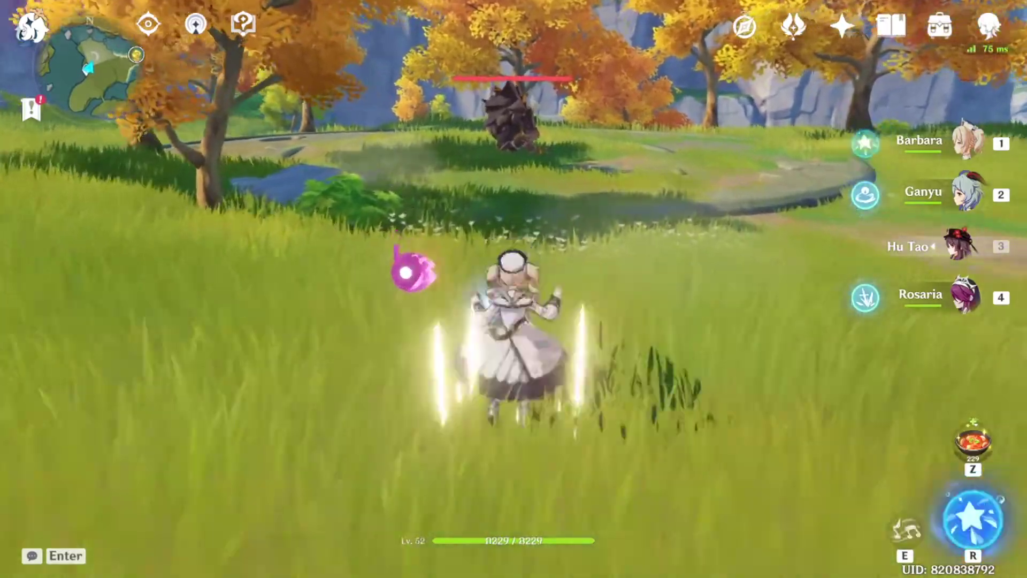
key(e)
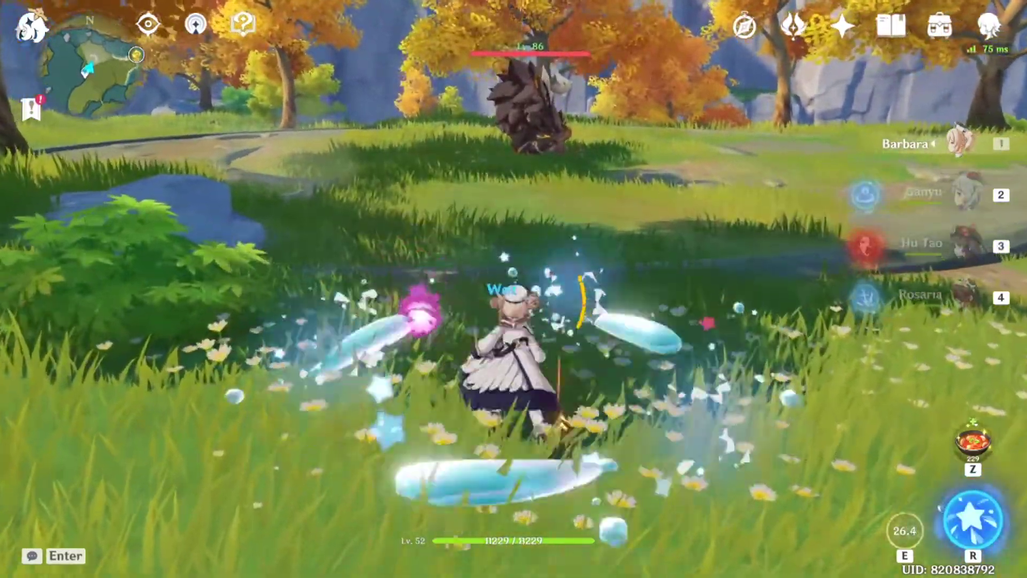
key(2)
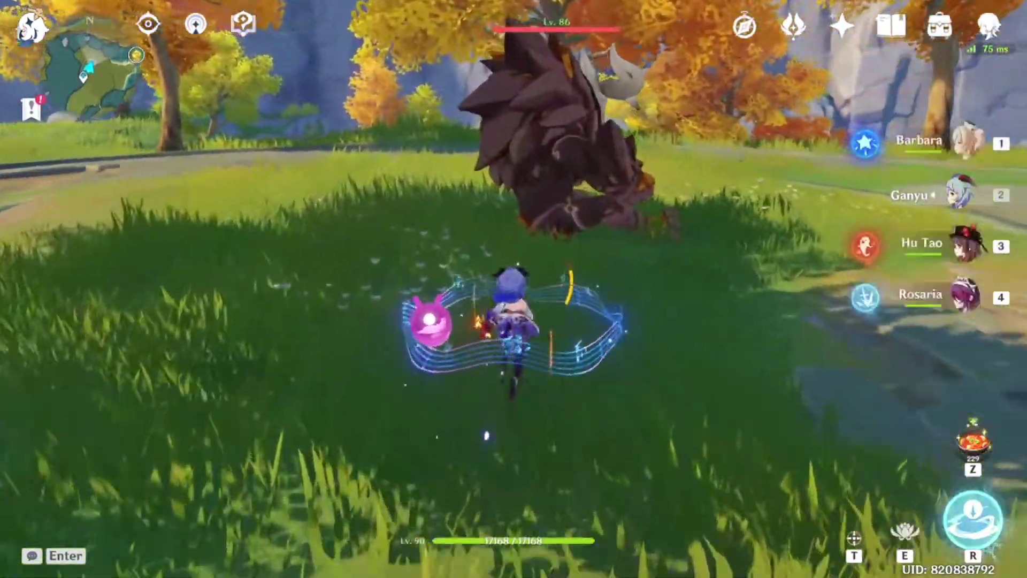
key(3)
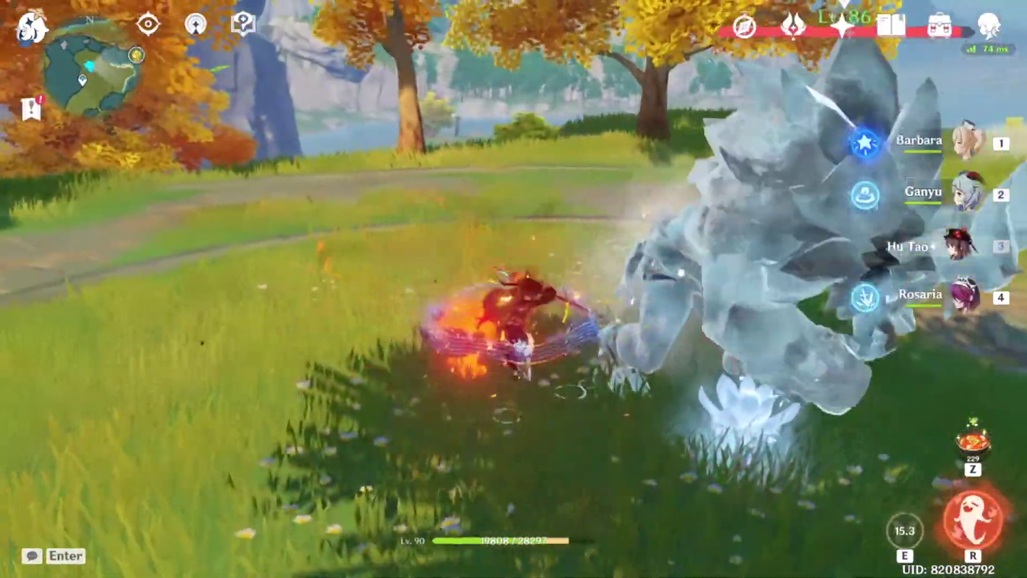
Attack the Pyro enemy repeatedly with Hu Tao, then run off to the left.
click(513, 289)
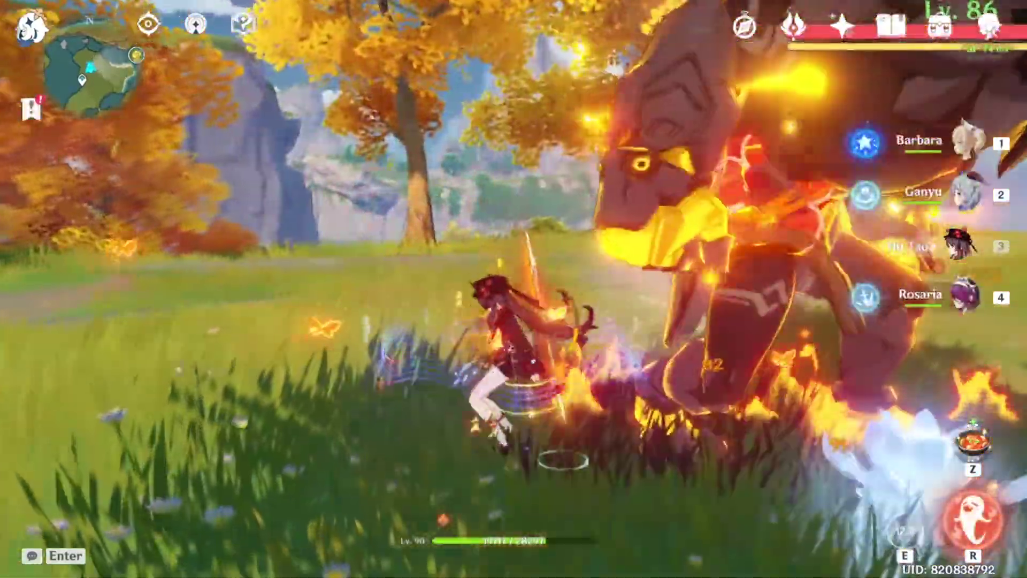
click(513, 289)
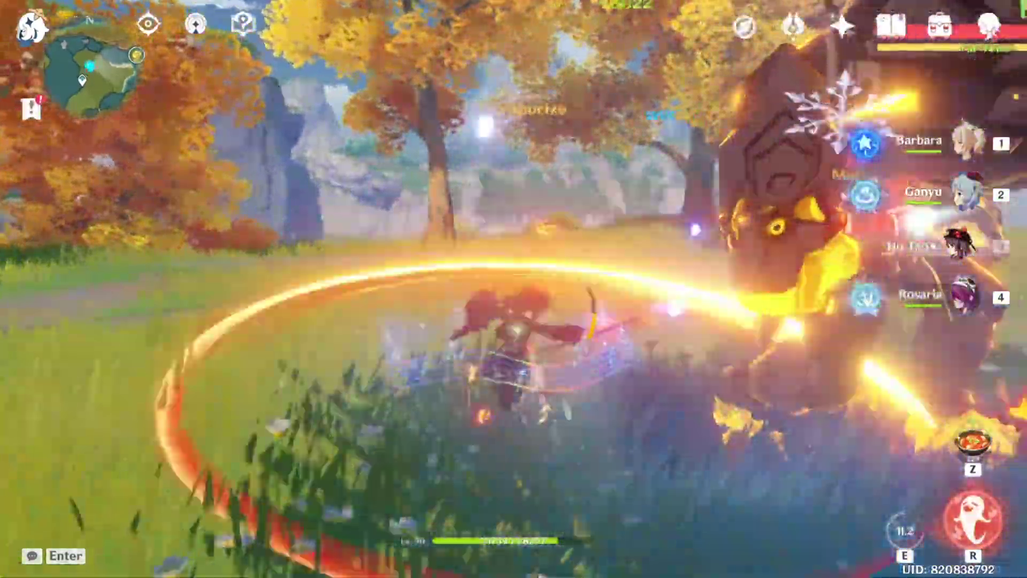
click(514, 289)
click(514, 289)
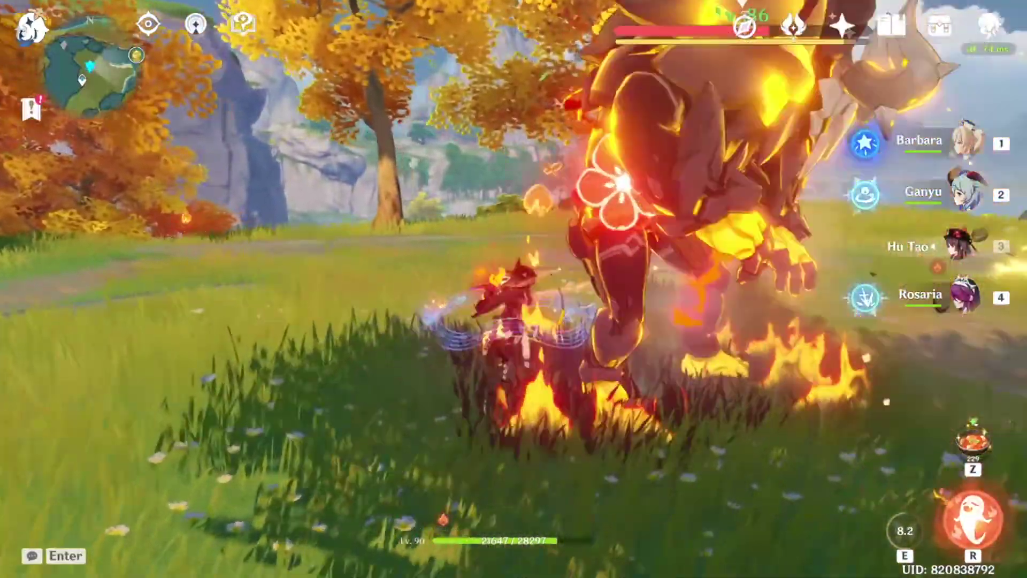
click(513, 288)
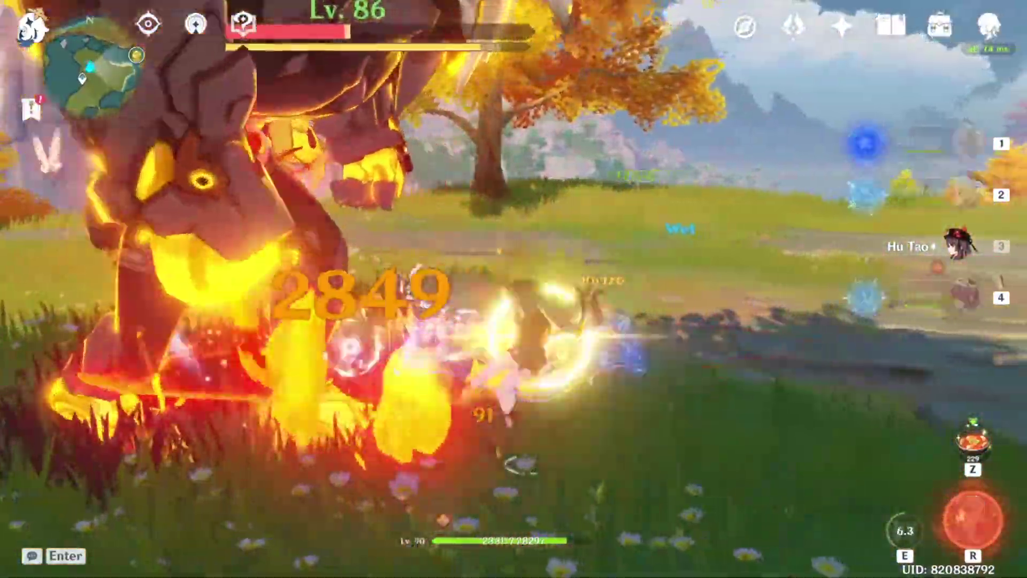
click(513, 289)
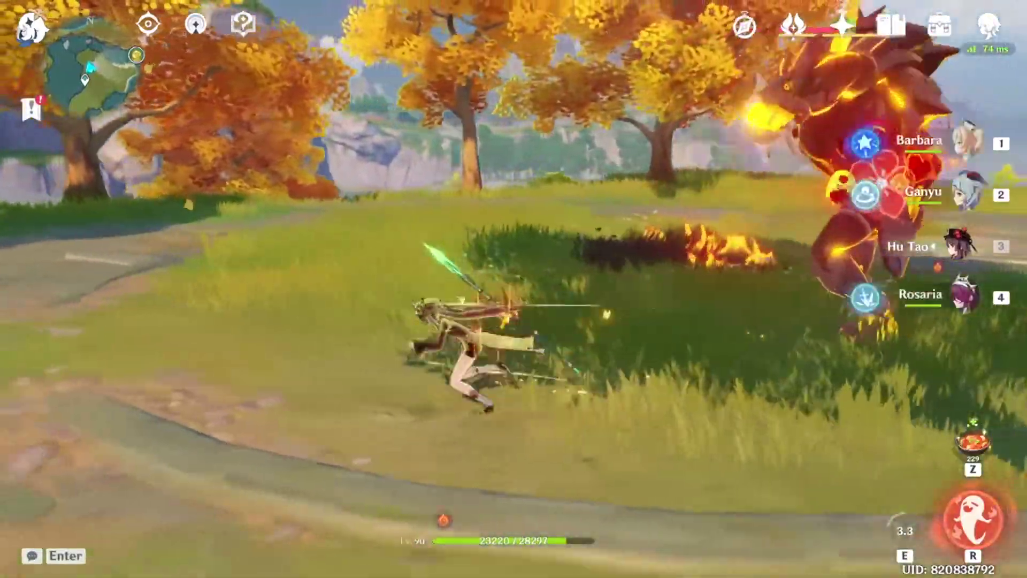
click(514, 289)
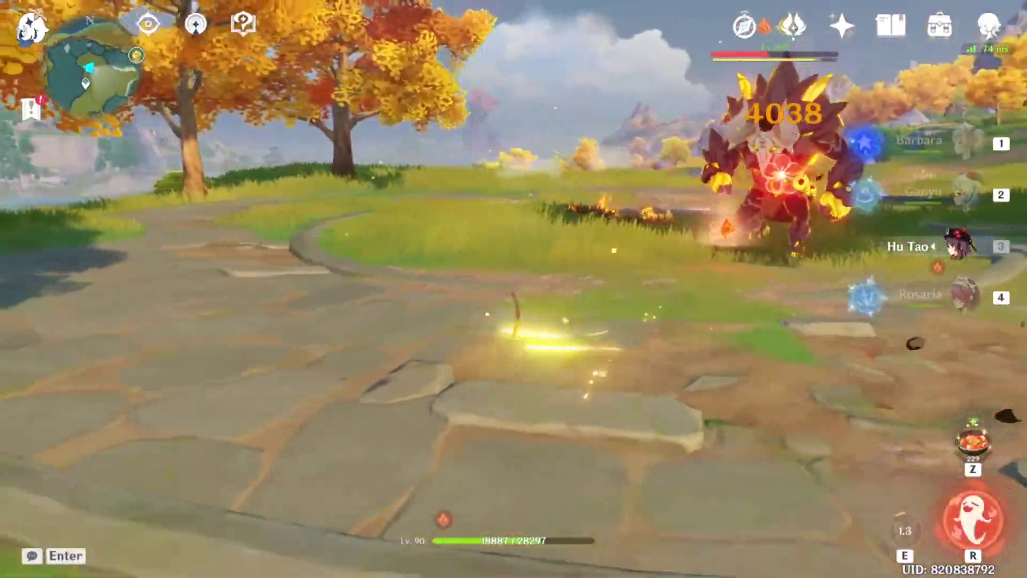
key(a)
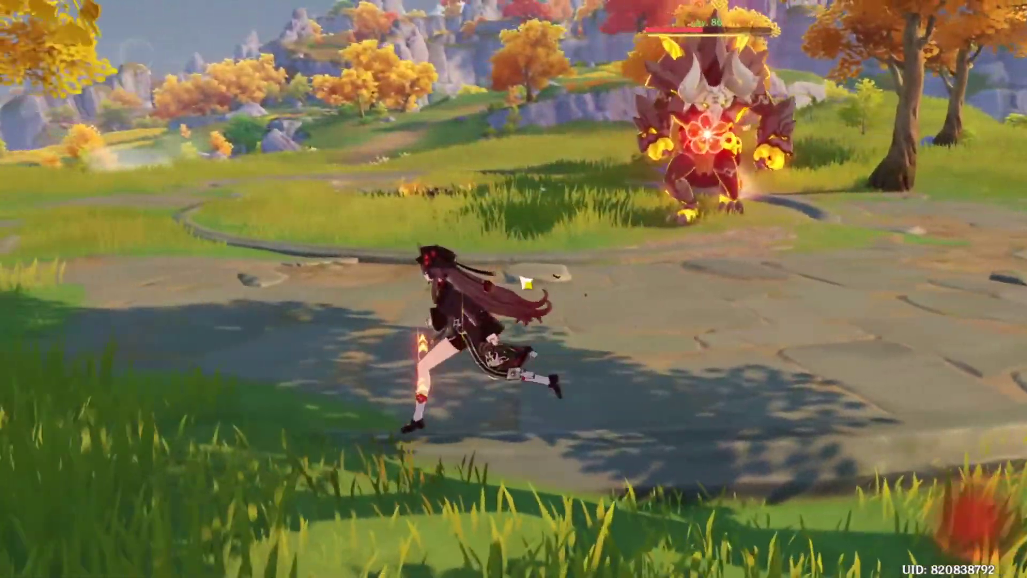
Teleport to a Bishui Plain waypoint and pick up two Raw Meat.
key(m)
click(722, 339)
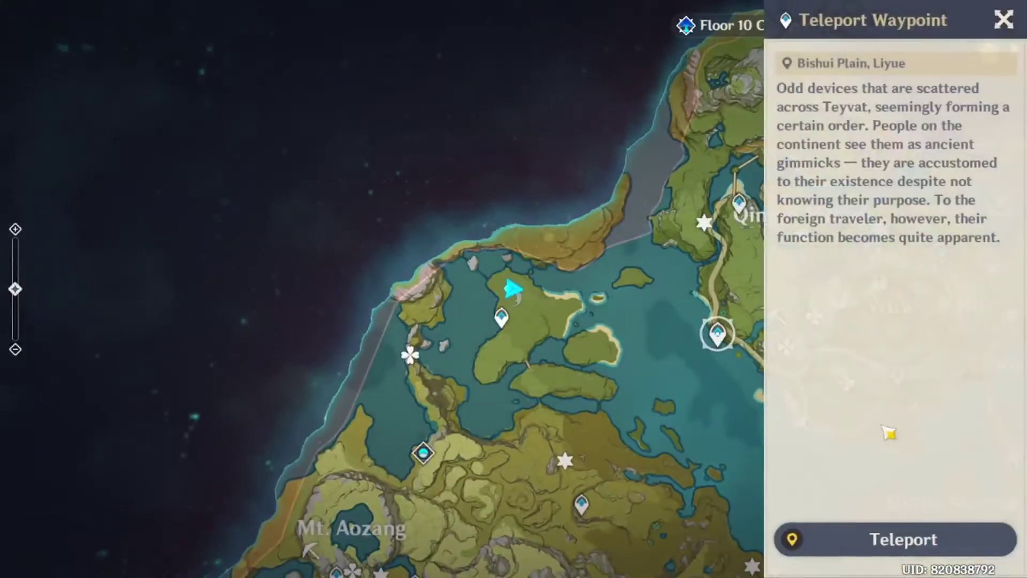
click(925, 552)
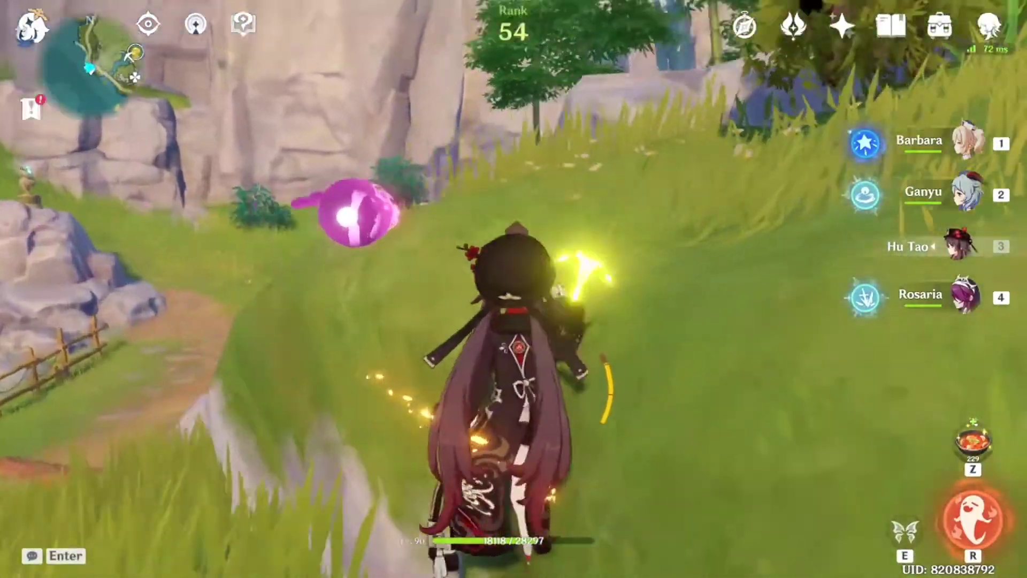
click(513, 288)
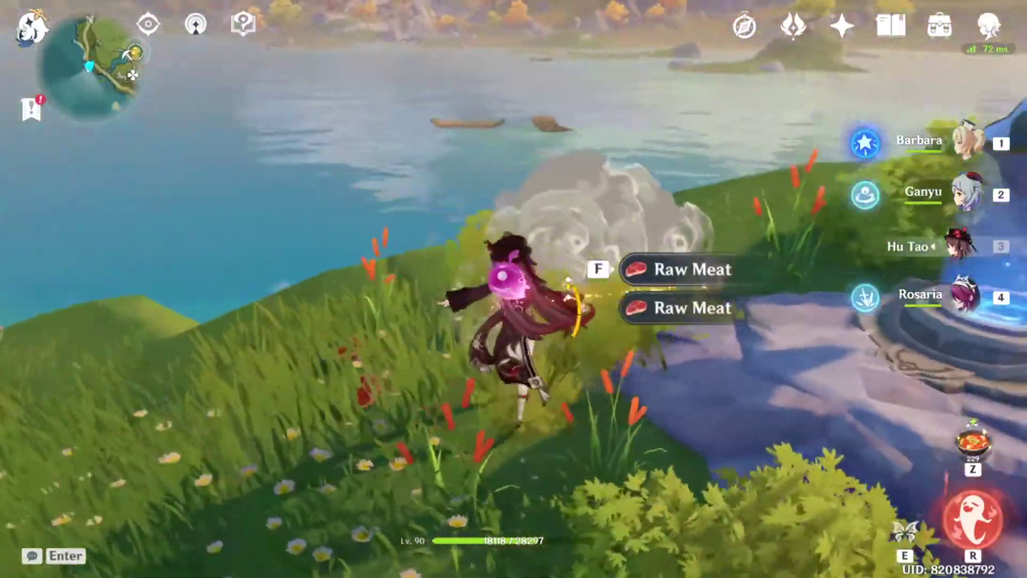
key(f)
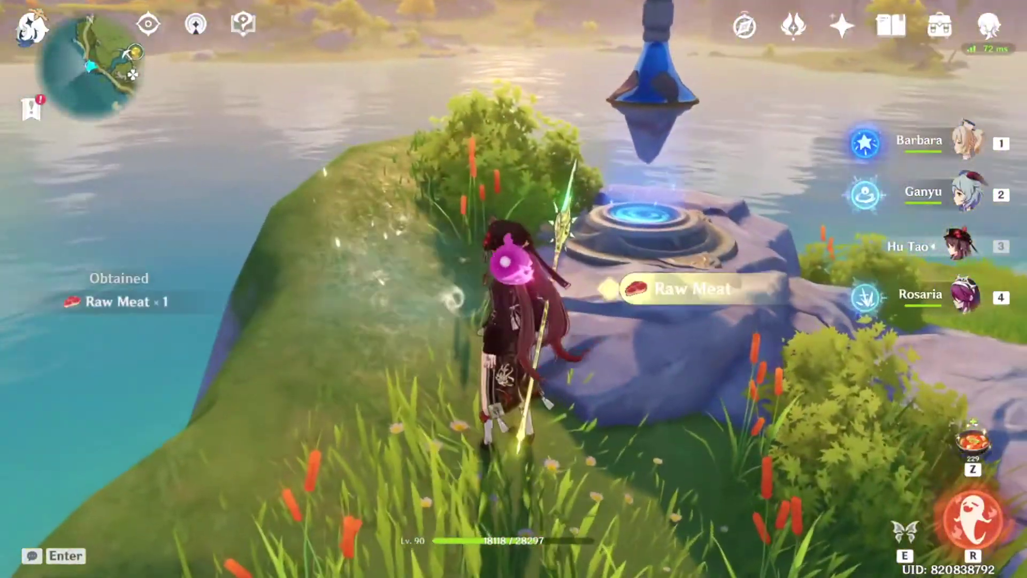
key(f)
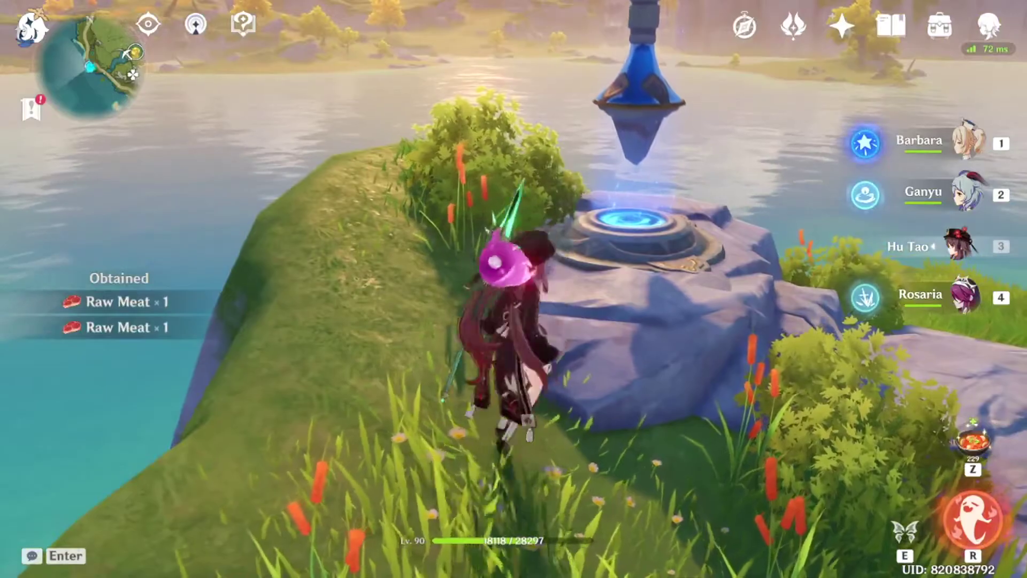
Climb off the rock and select a waypoint near Qingce Village on the map.
key(w)
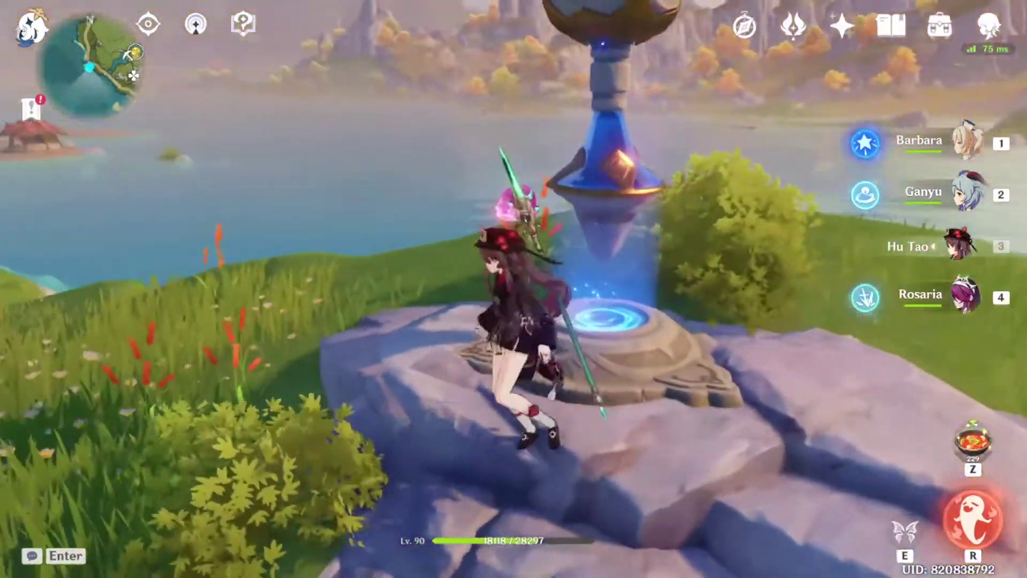
key(r)
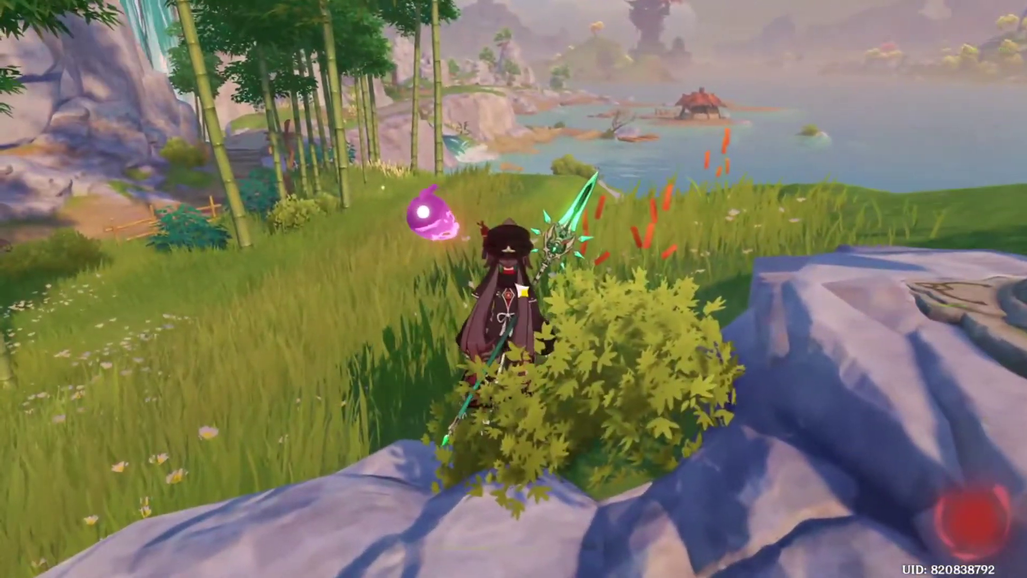
key(m)
click(296, 274)
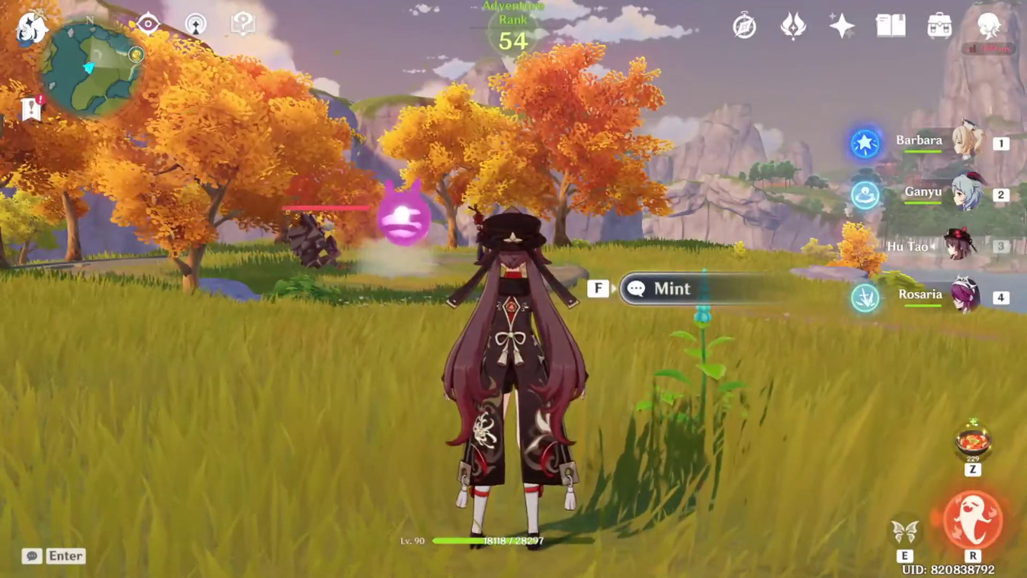
Rush the enemy, cast Barbara's skill, then switch to Ganyu and cast Hu Tao's skill.
key(w)
click(514, 289)
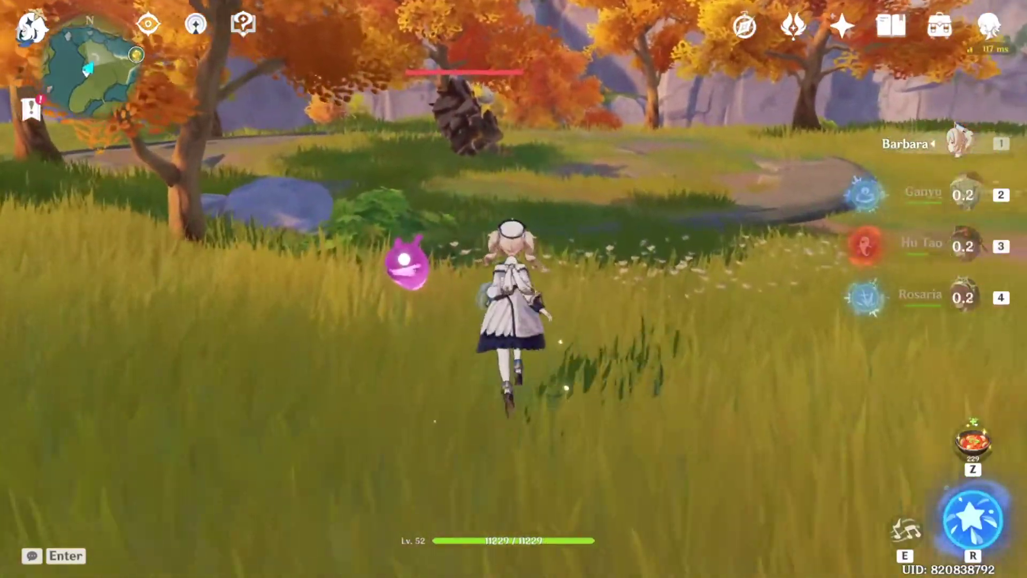
key(w)
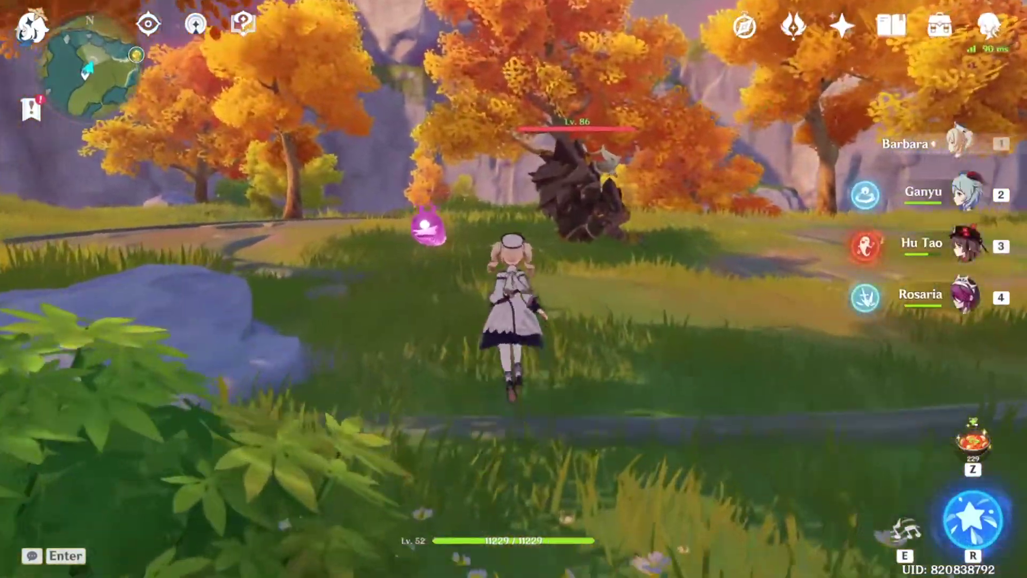
key(e)
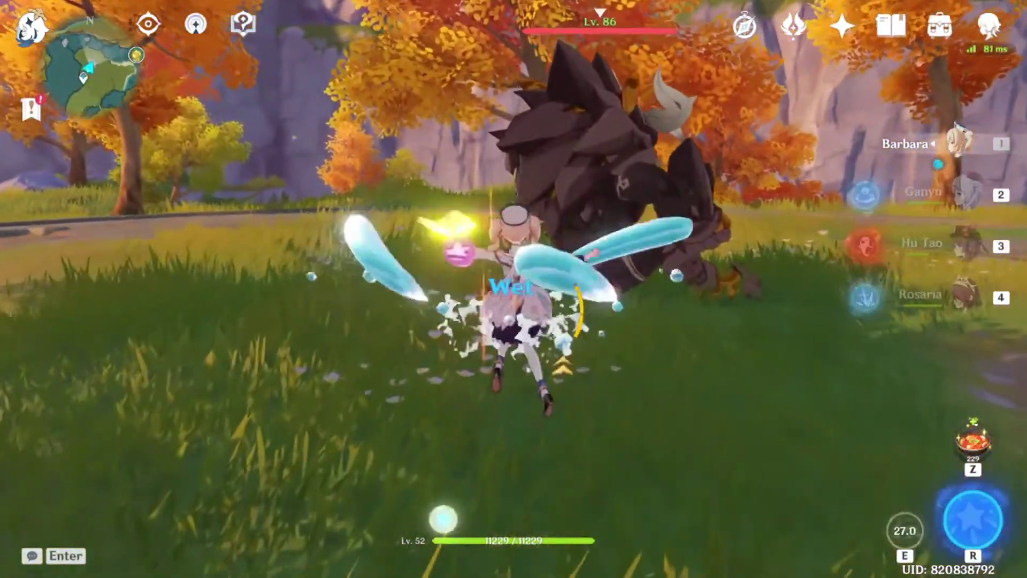
key(2)
key(e)
key(3)
key(e)
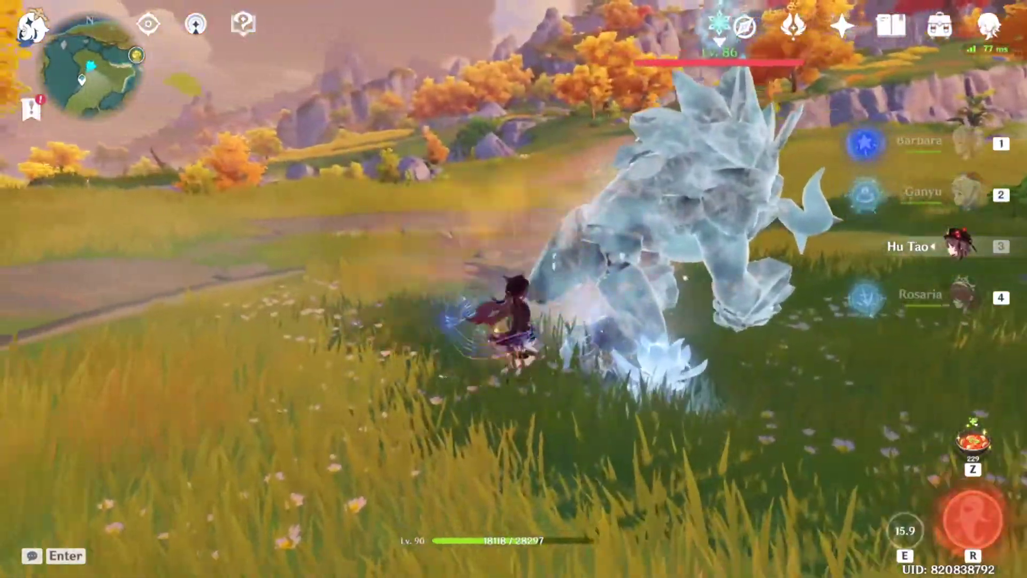
Dash around the burning enemy, then open the world map.
key(shift)
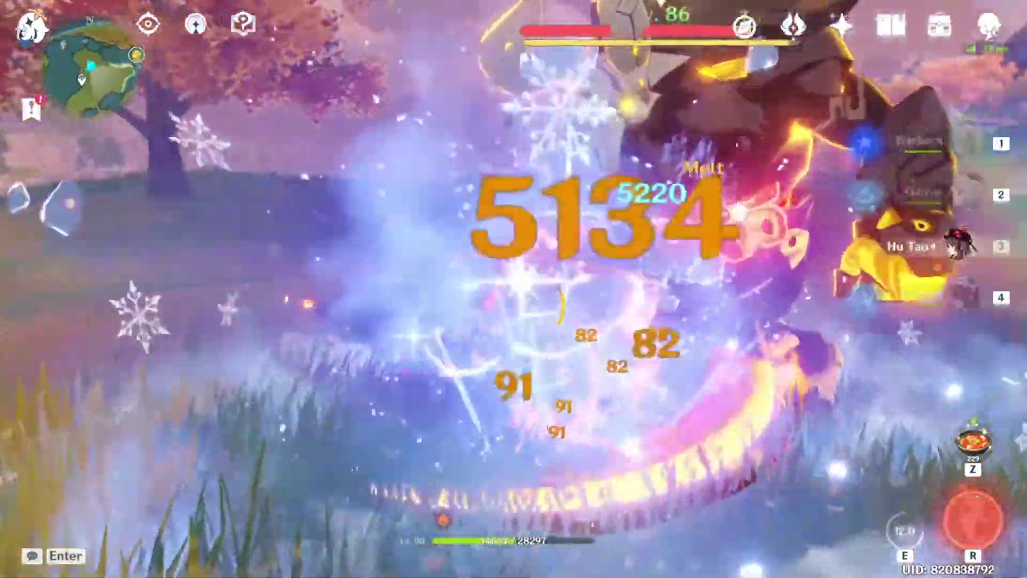
key(shift)
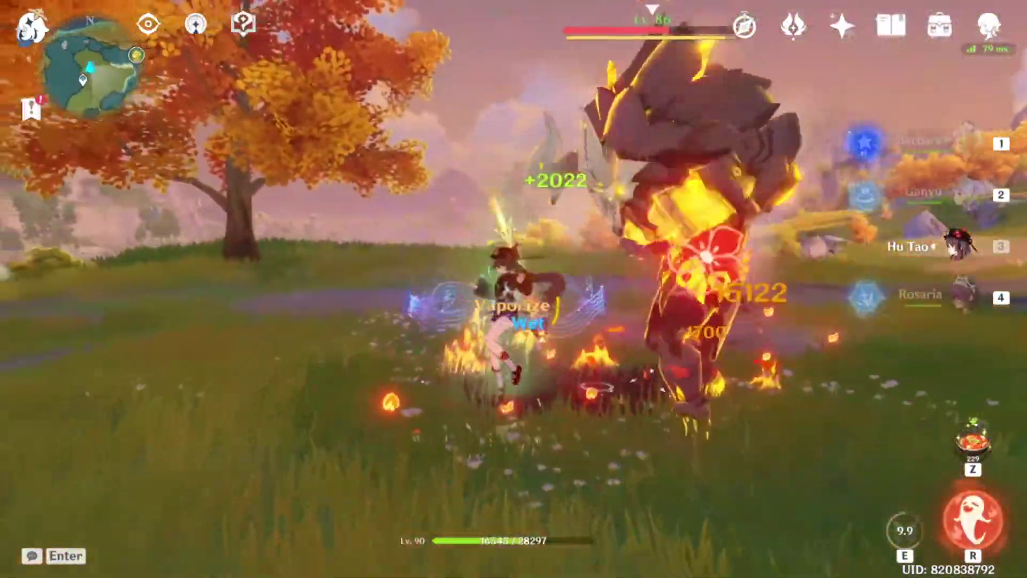
key(shift)
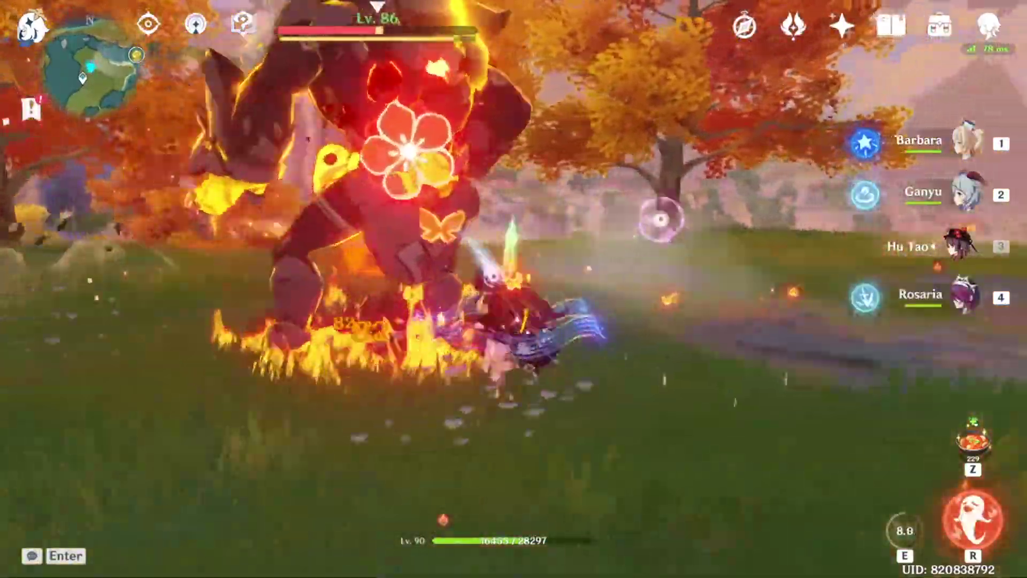
key(shift)
key(shift)
key(m)
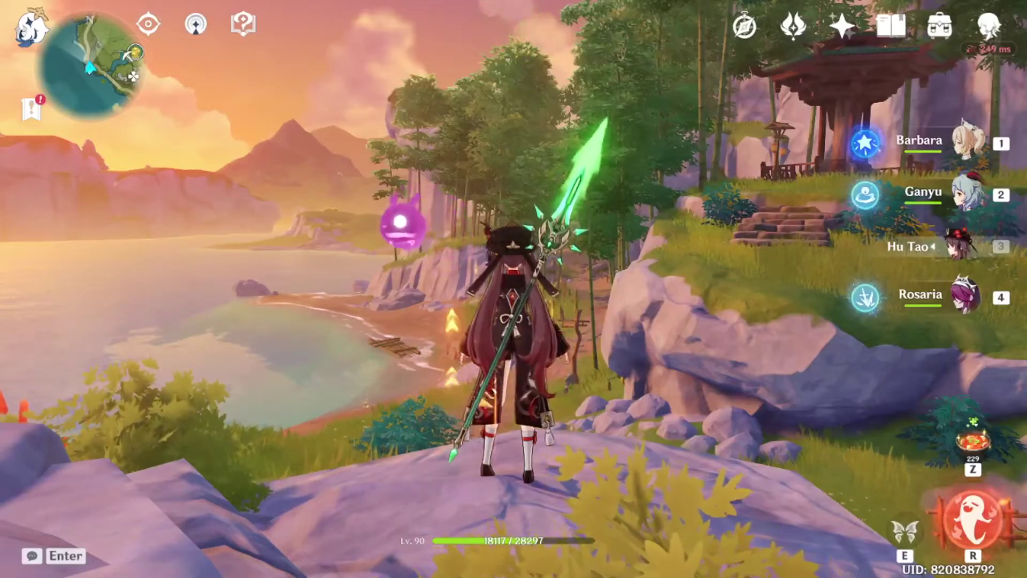
Run around the rock and bushes back to the glowing Teleport Waypoint.
key(w)
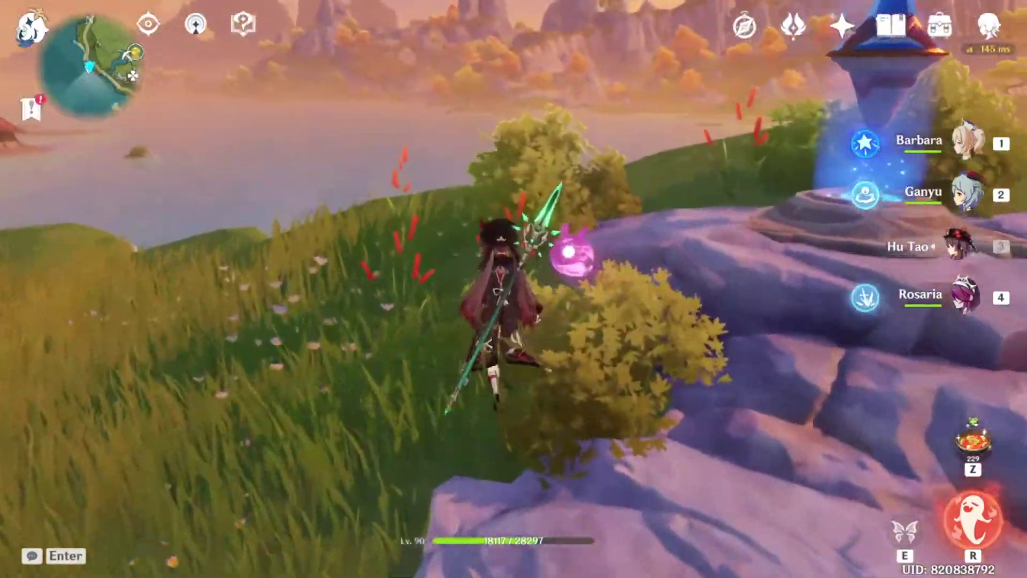
key(w)
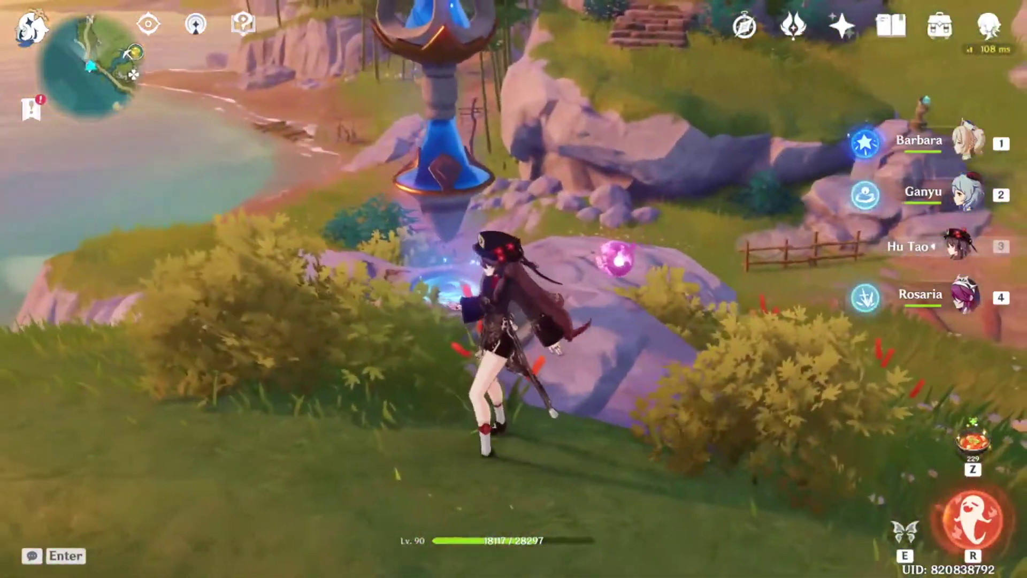
key(w)
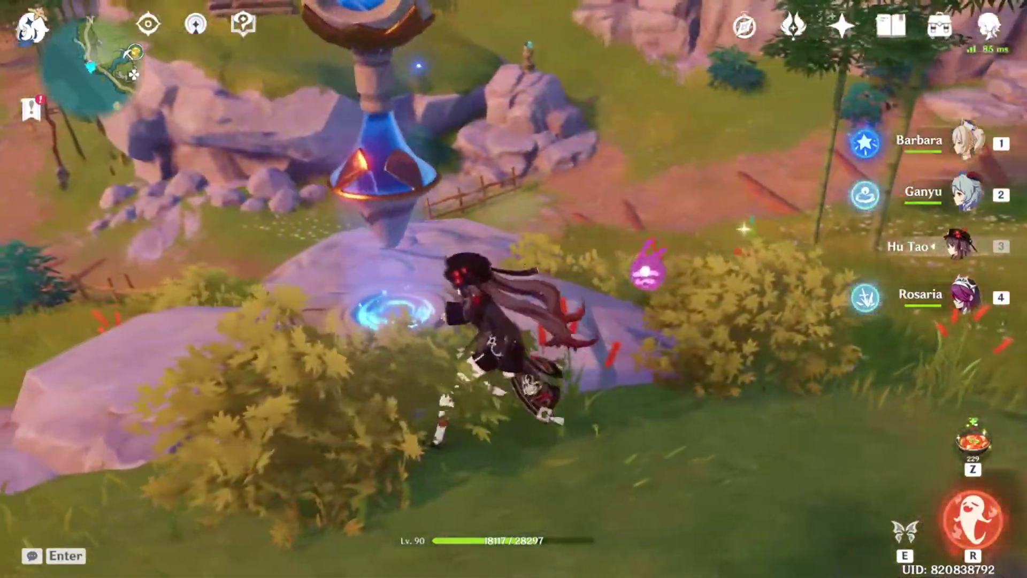
key(w)
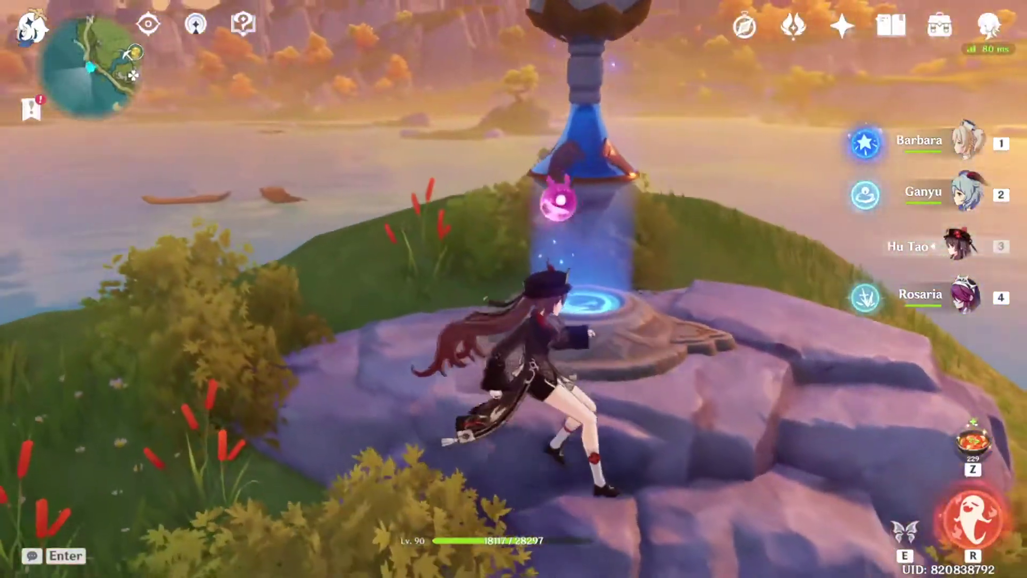
key(w)
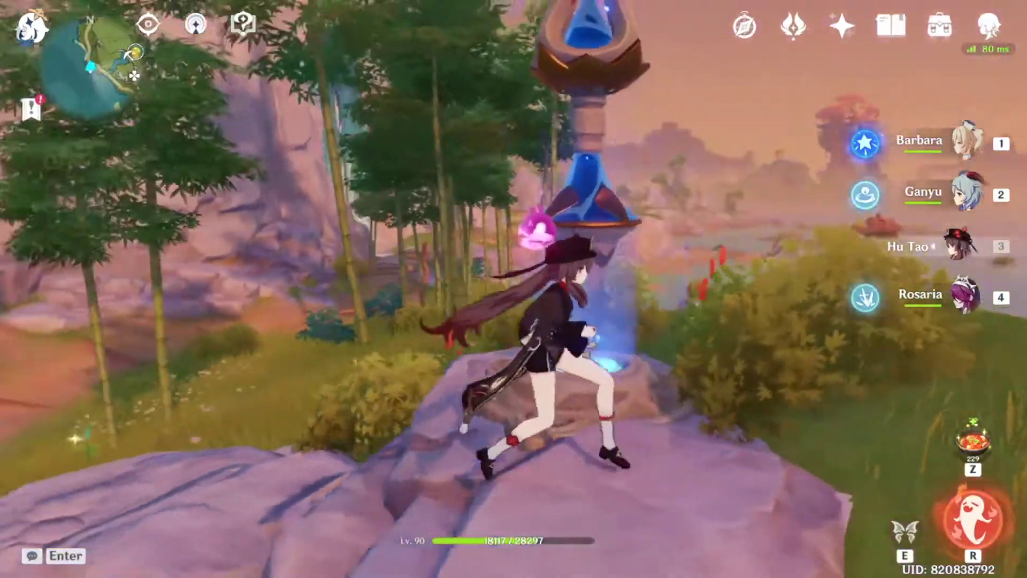
key(w)
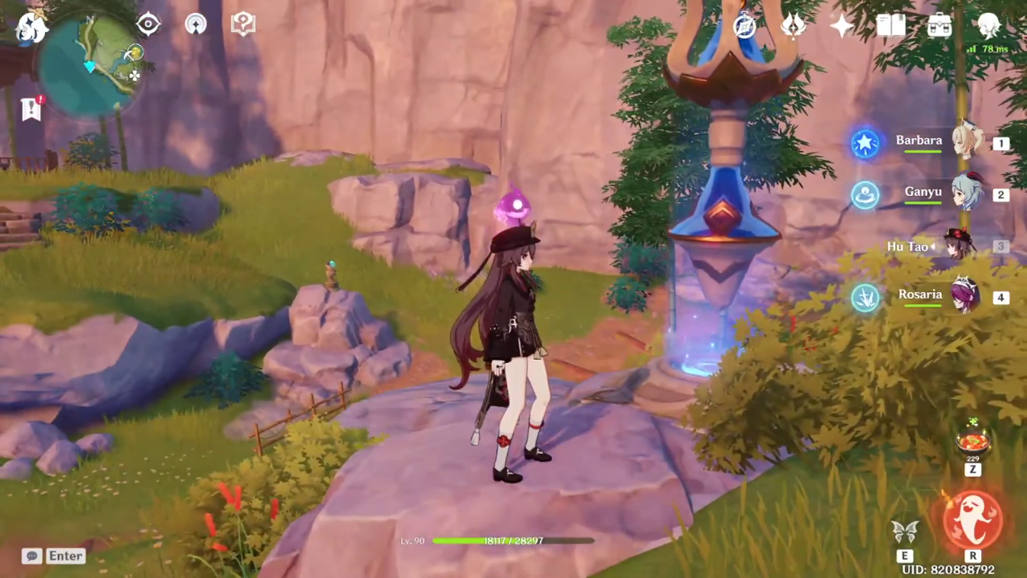
key(s)
key(w)
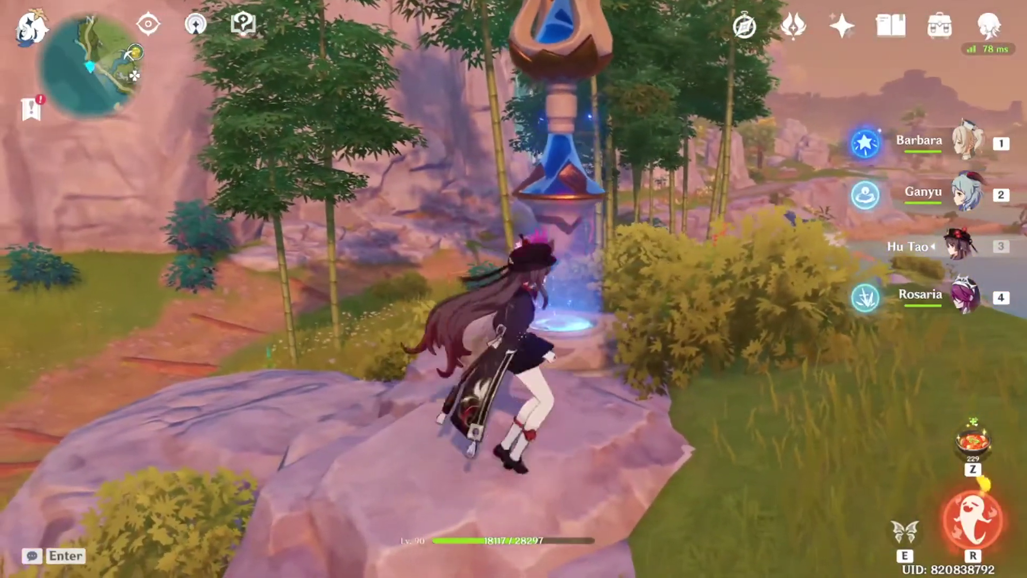
Fire a charged attack with a jump cancel, then move across the waypoint platform.
click(514, 289)
key(shift)
key(a)
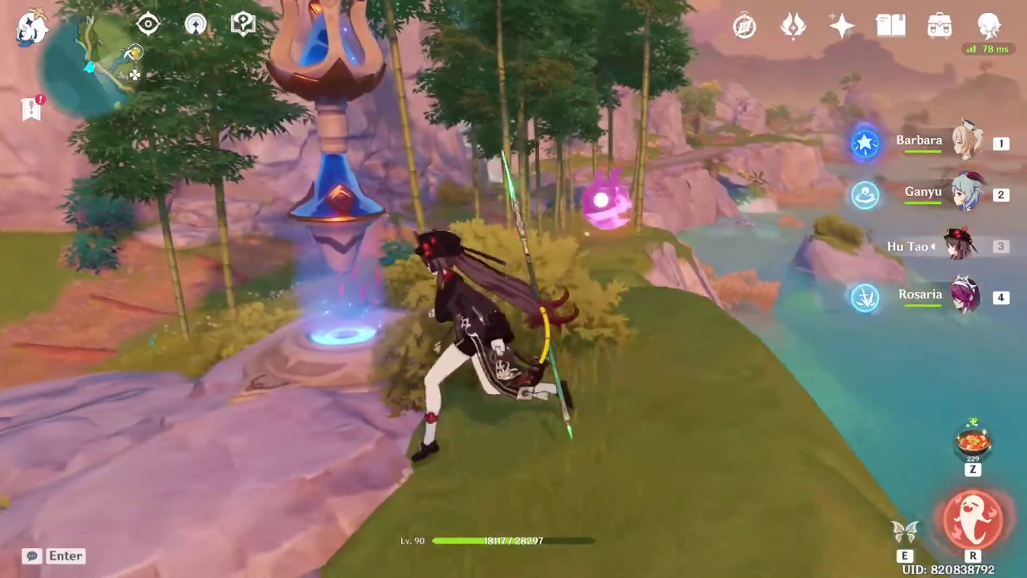
key(s)
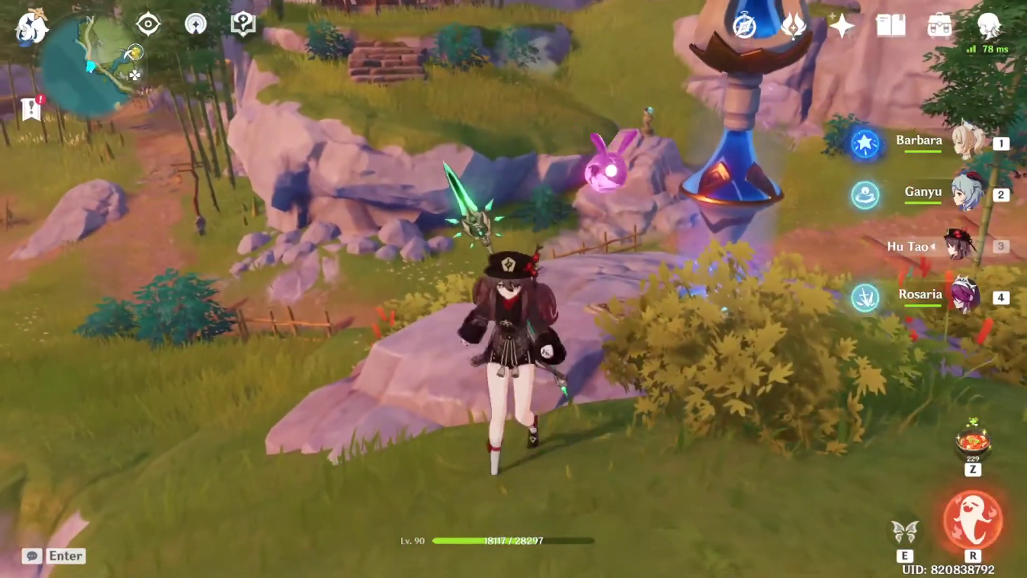
key(w)
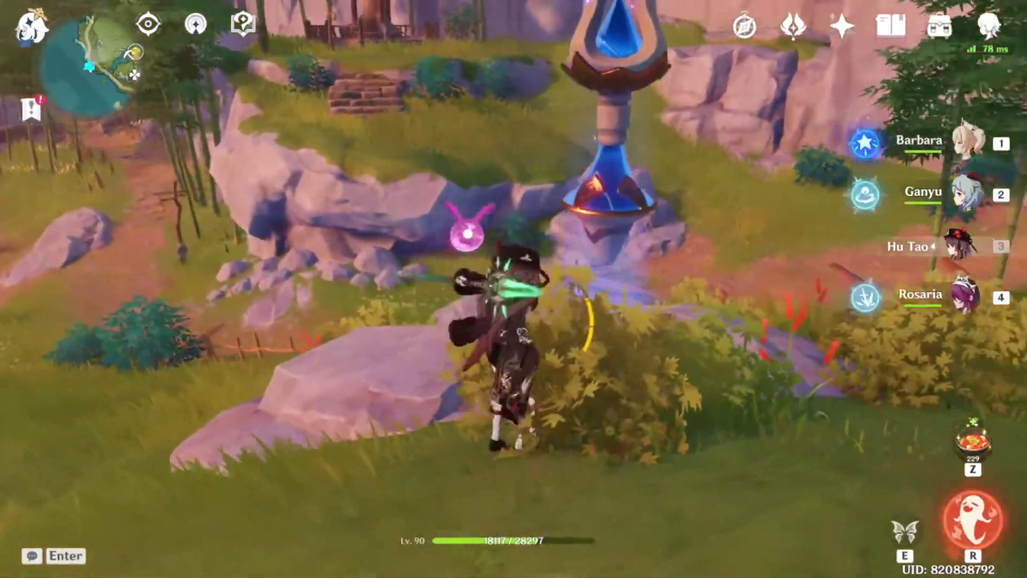
key(w)
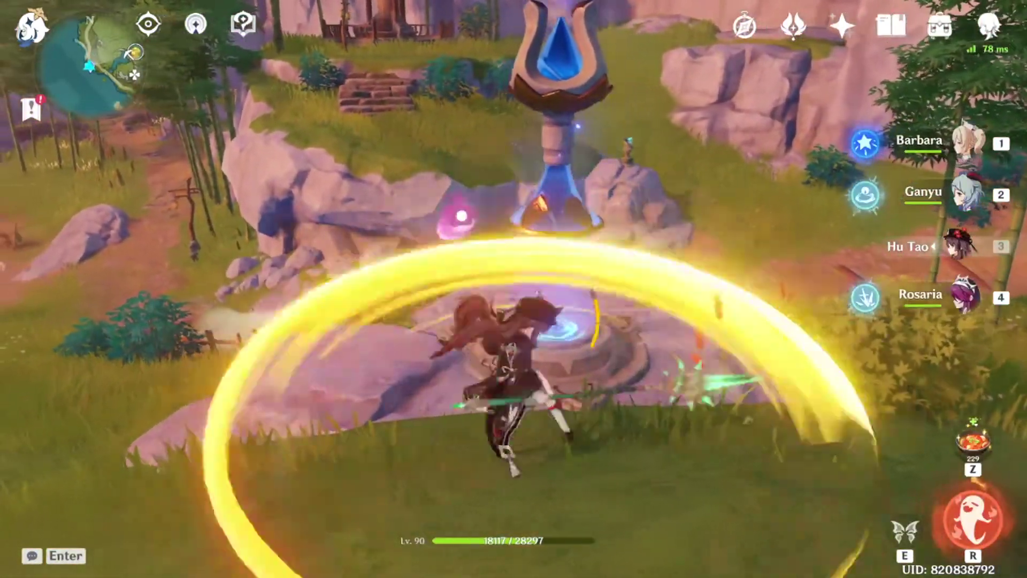
key(a)
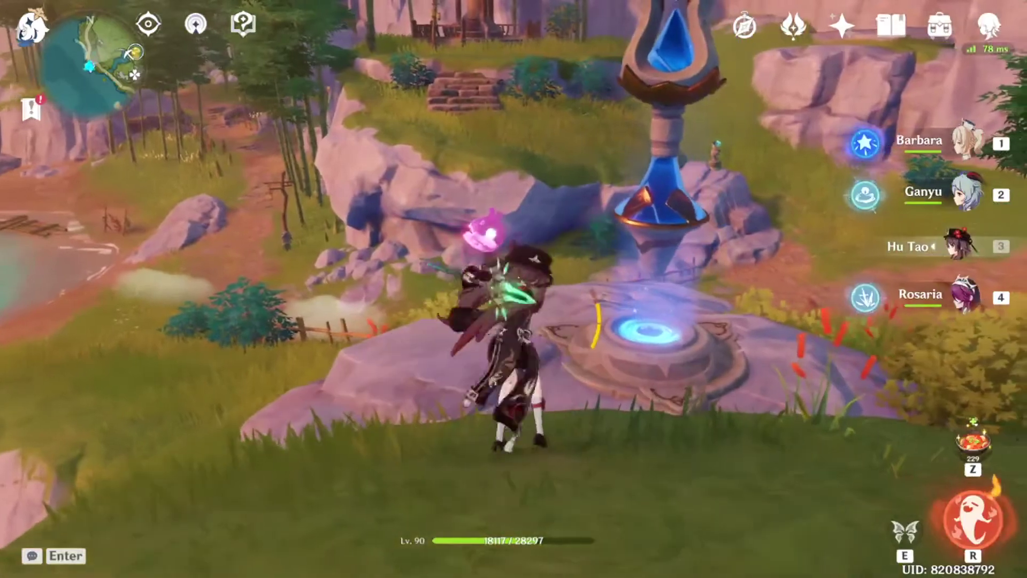
key(a)
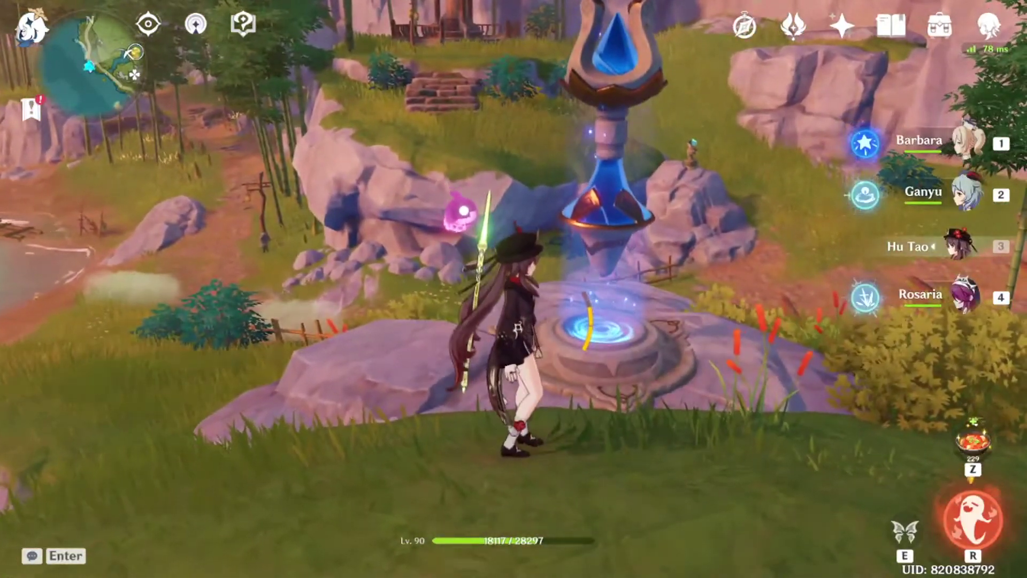